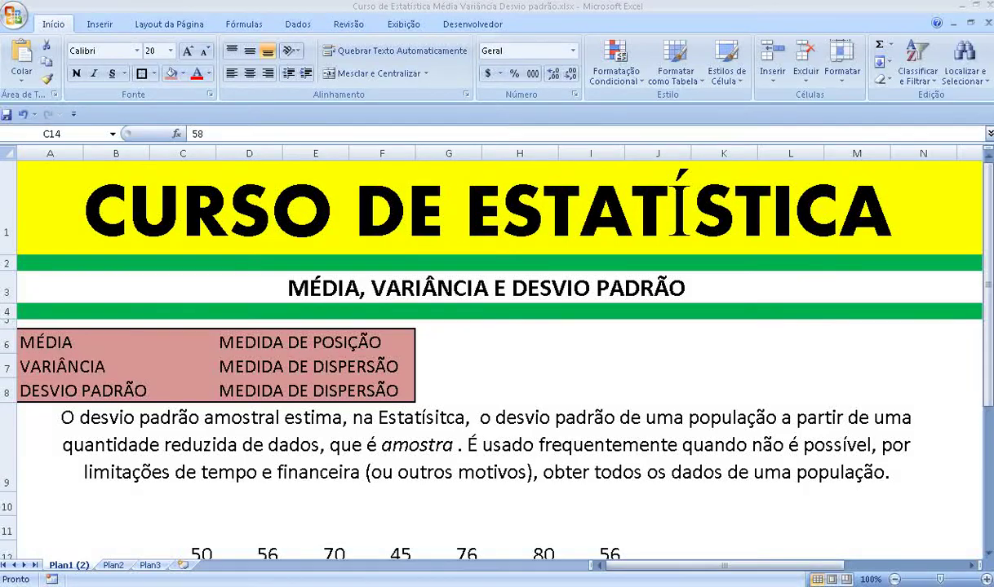
- Correct 'Estatísitca' to 'Estatística' in the explanatory paragraph in A9
left_click(72, 420)
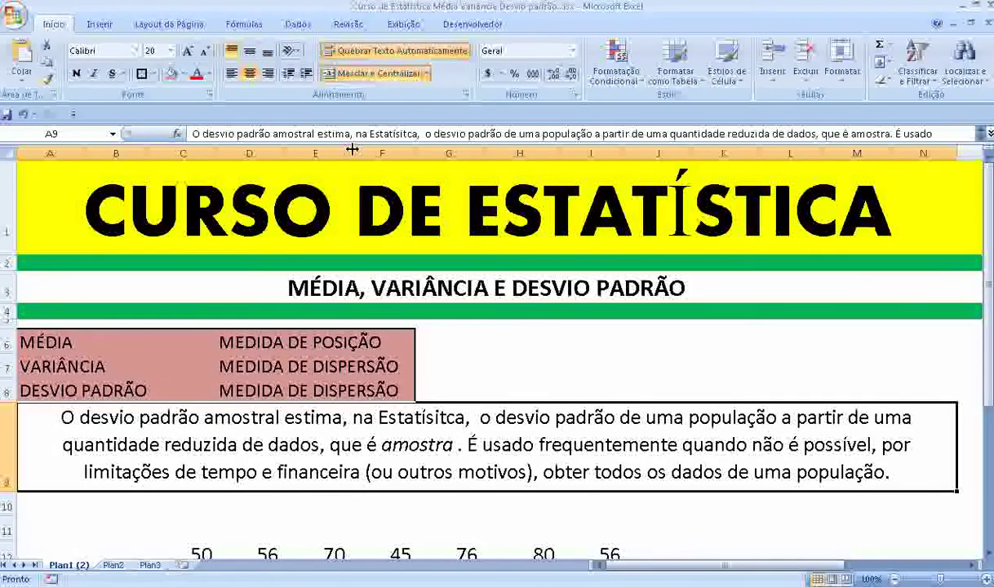
left_click(386, 132)
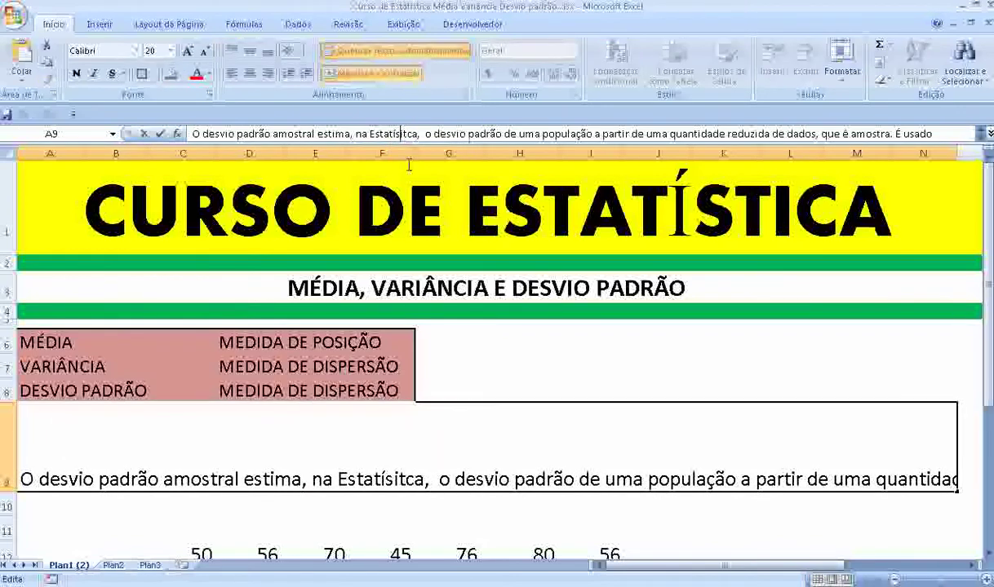
key("BackSpace")
type("i")
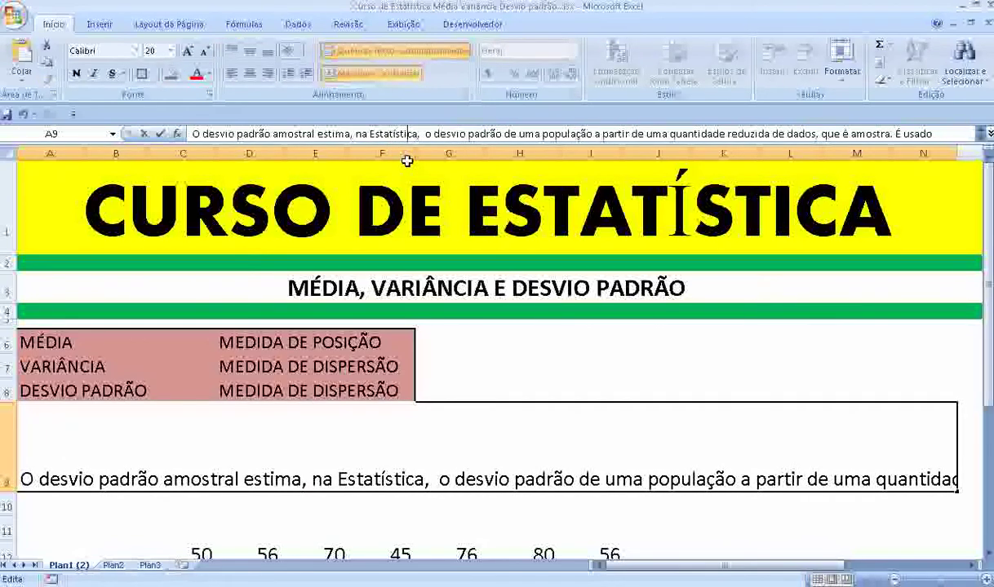
key("Return")
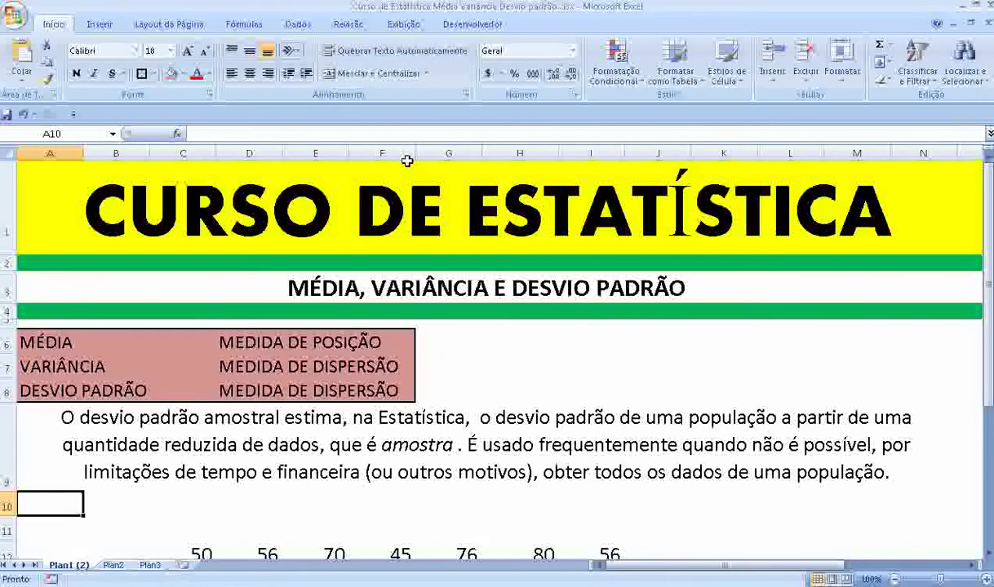
left_click(472, 204)
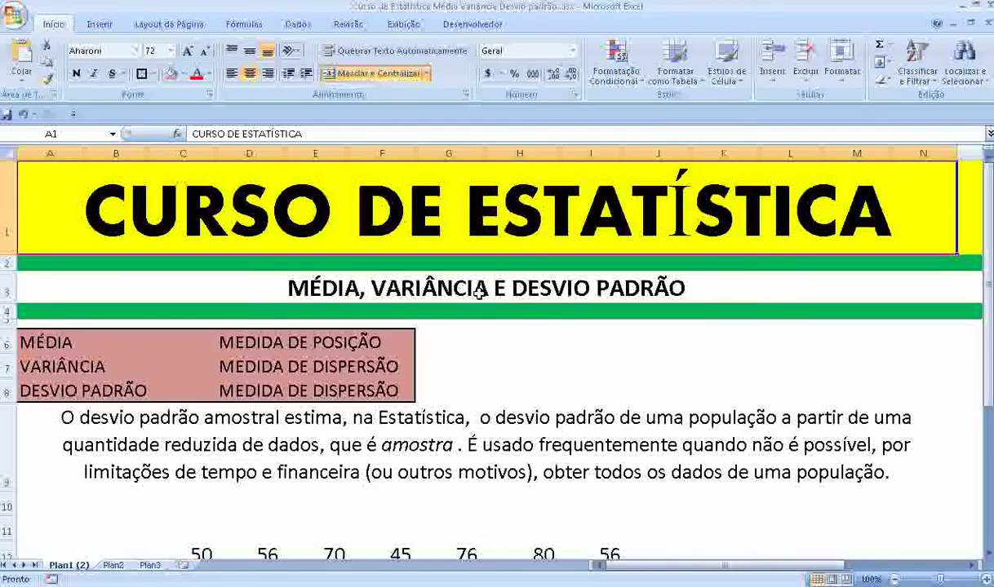
left_click(29, 342)
left_click(306, 343)
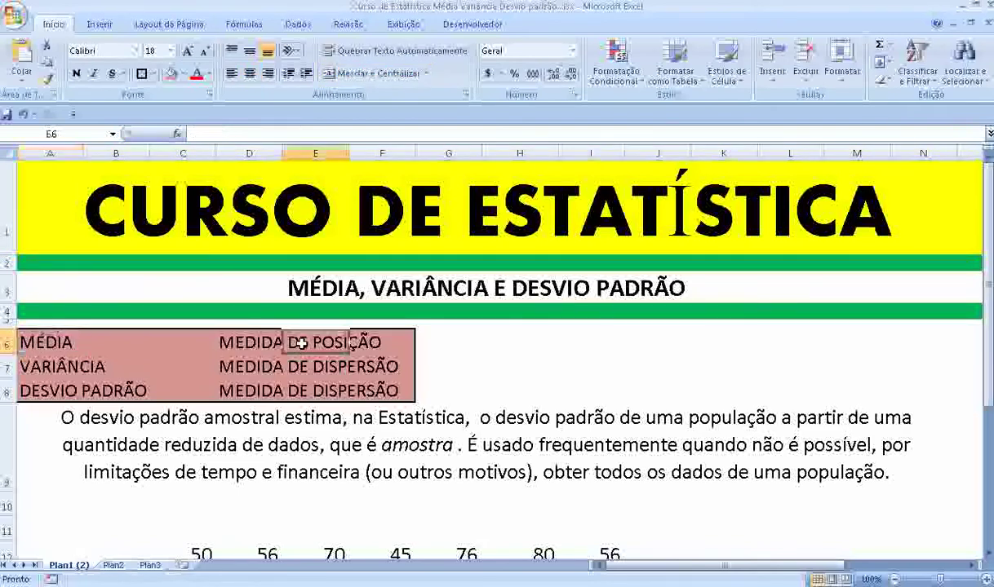
left_click(6, 367)
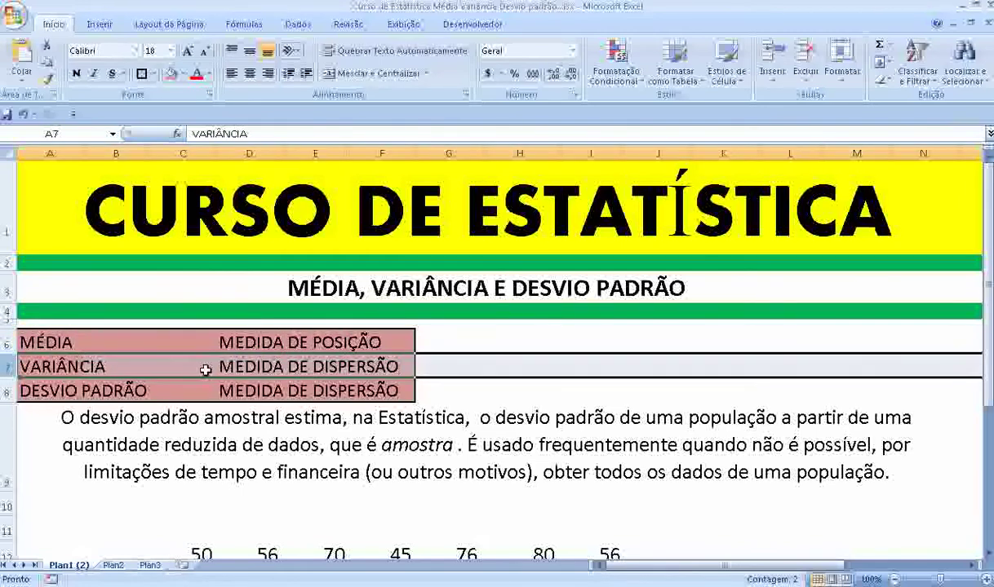
left_click(7, 394)
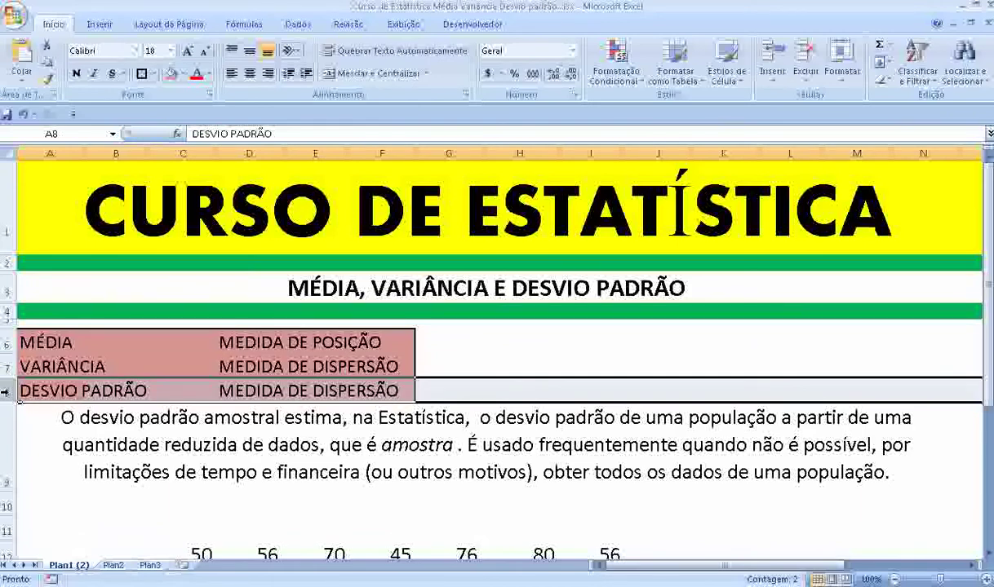
left_click(8, 432)
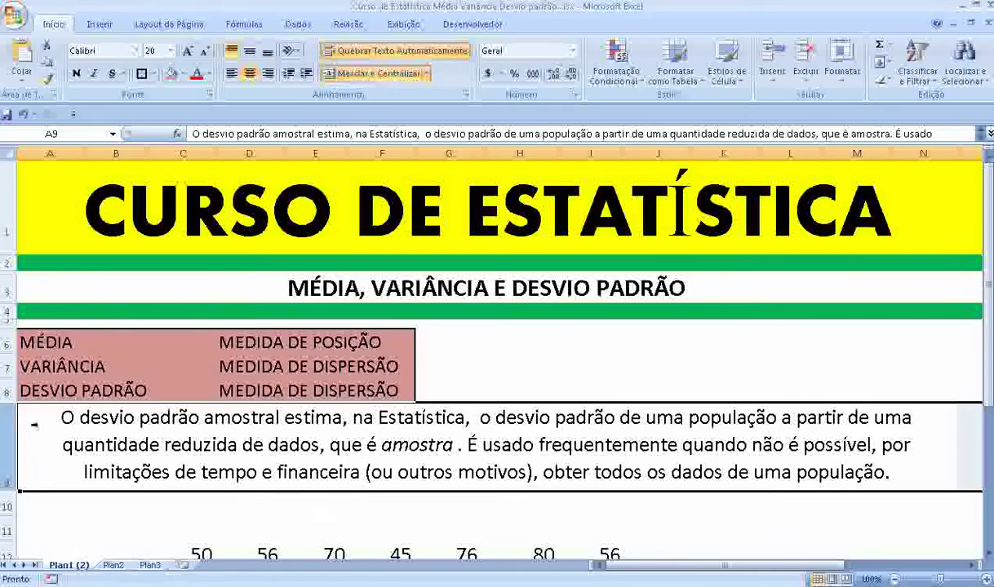
- Enter the heading 'população d uma pequena rua (pesos/massas das pessoas)' in B11
scroll(463, 522, "down", 2)
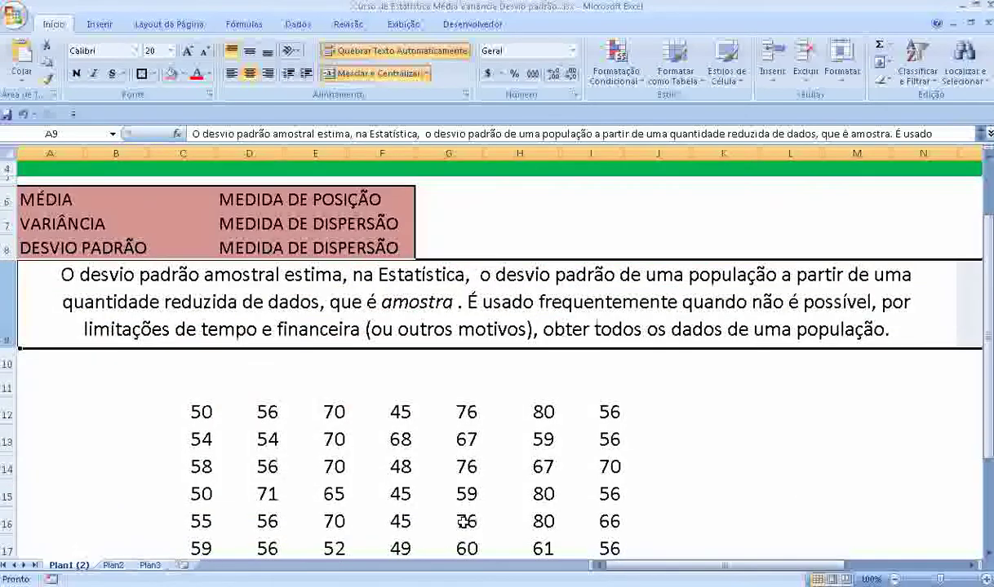
scroll(439, 496, "down", 1)
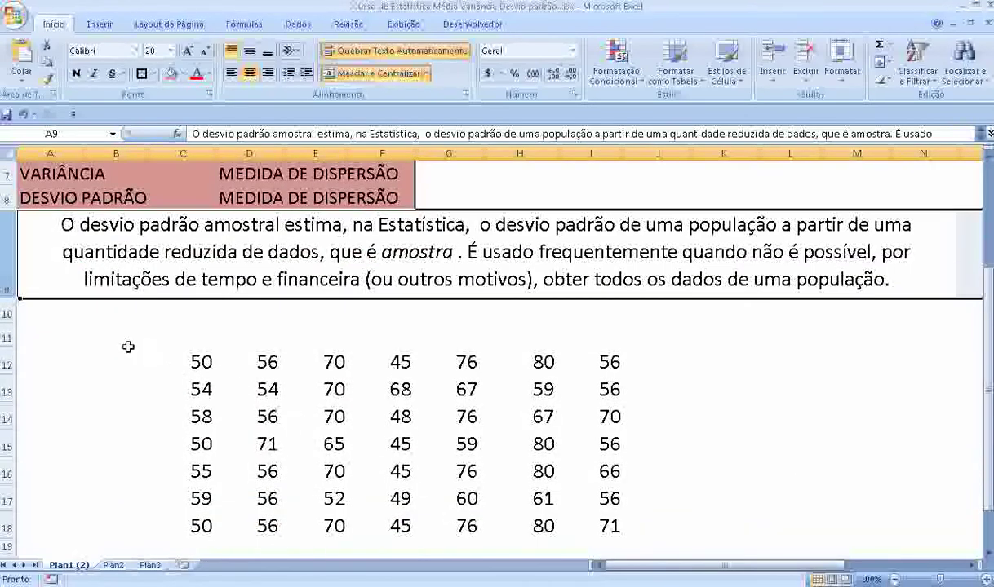
left_click(93, 334)
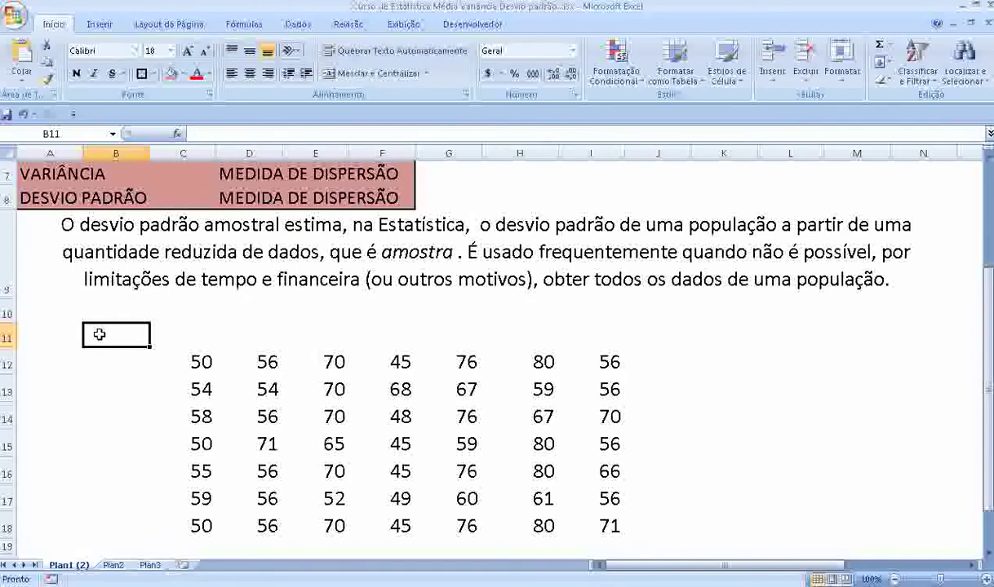
type("popul")
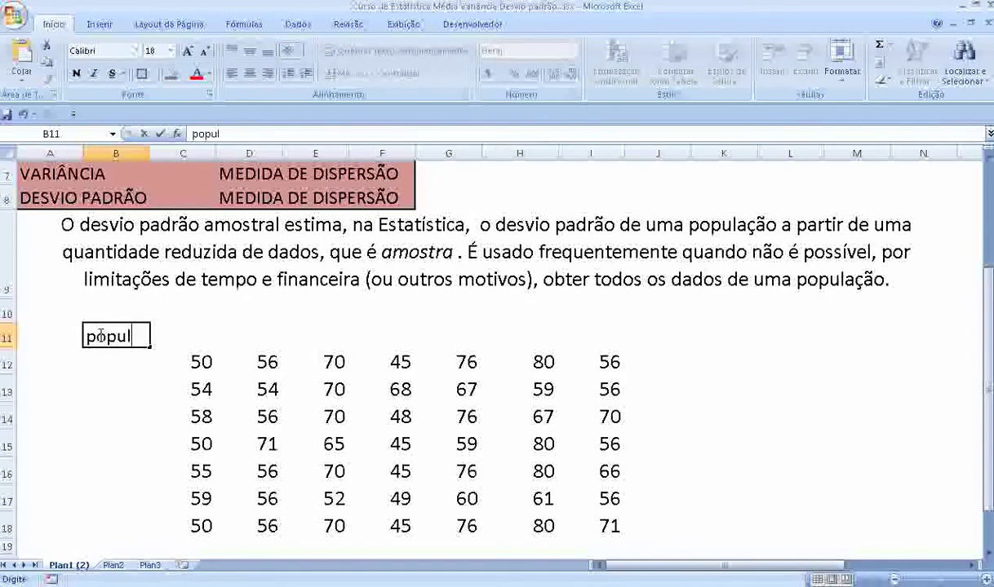
type("ação ")
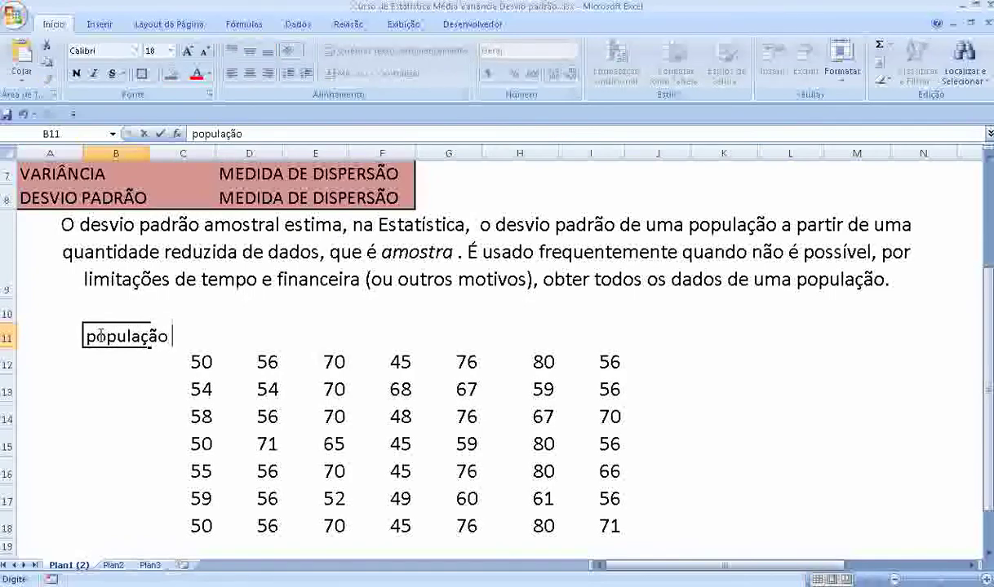
type("d uma ")
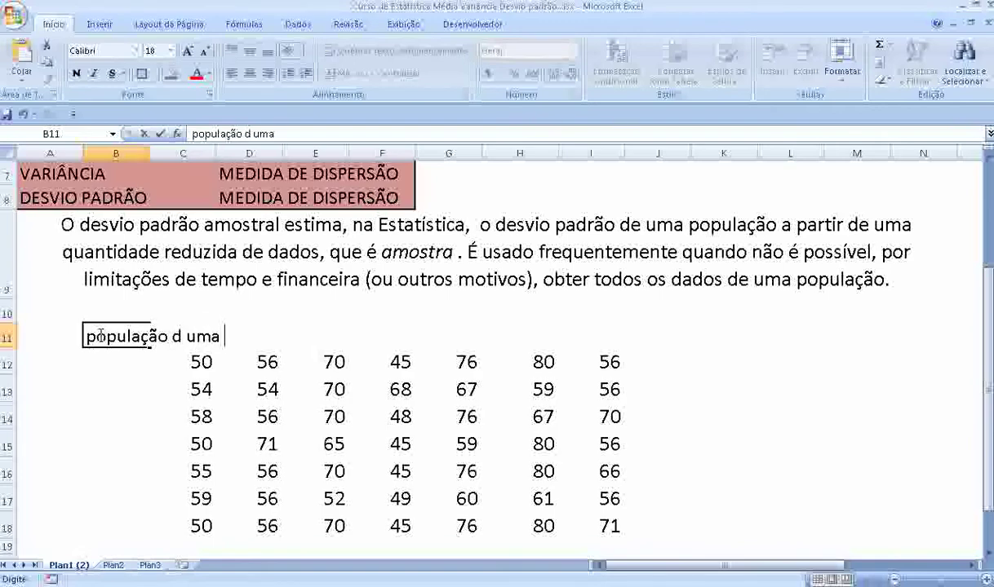
type("pequena ")
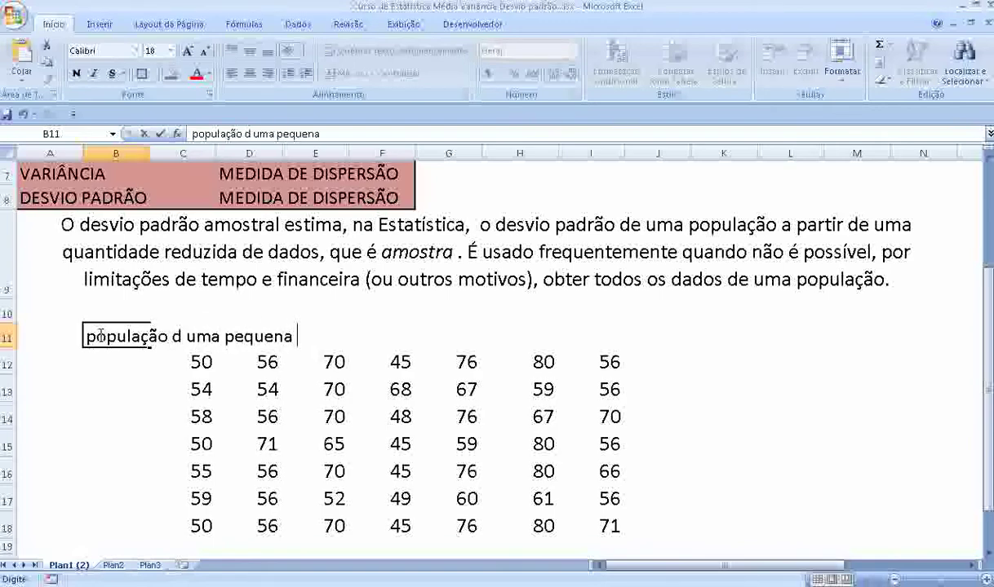
type("rua")
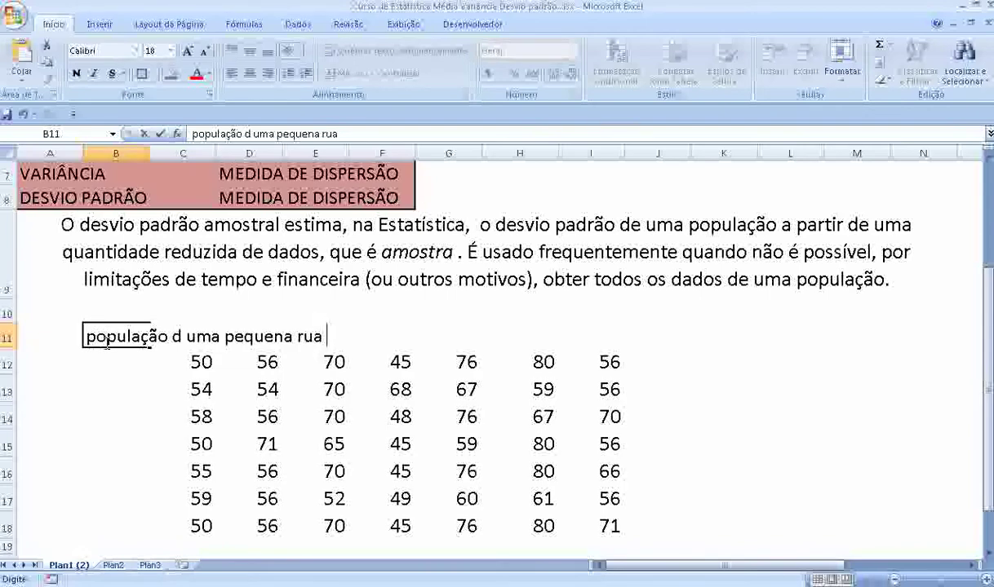
type(" (pesos")
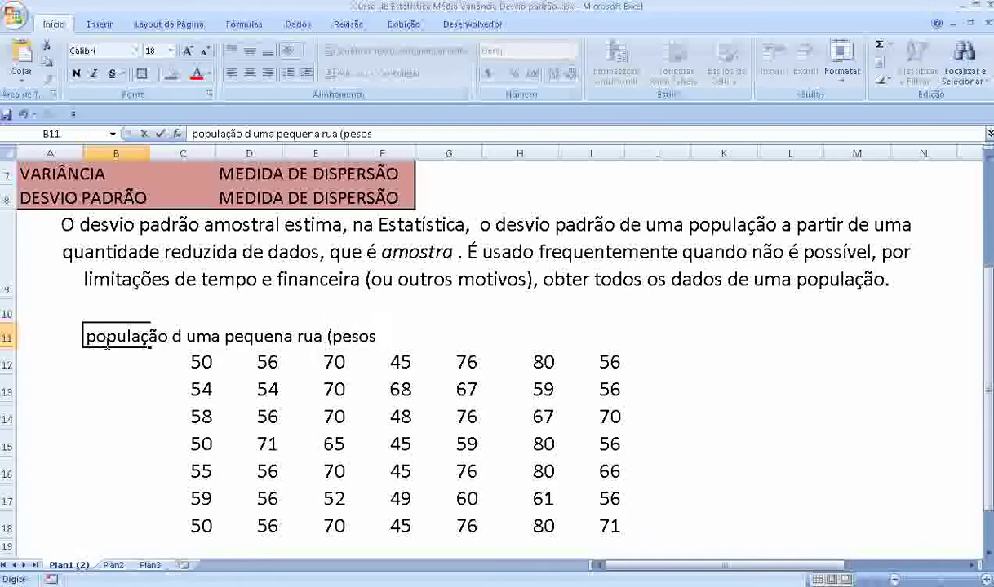
type("/ma")
type("ssas ")
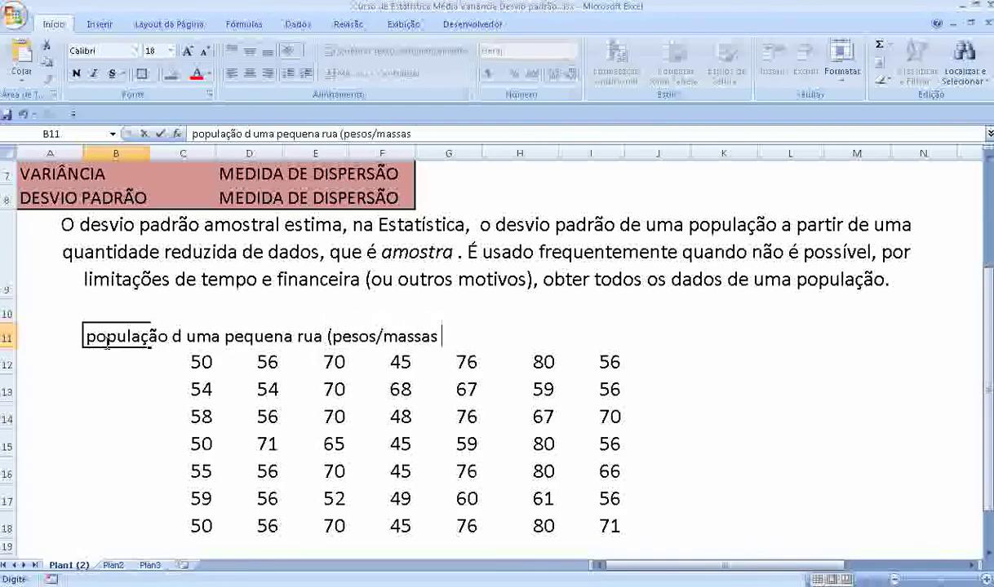
type("das pesos")
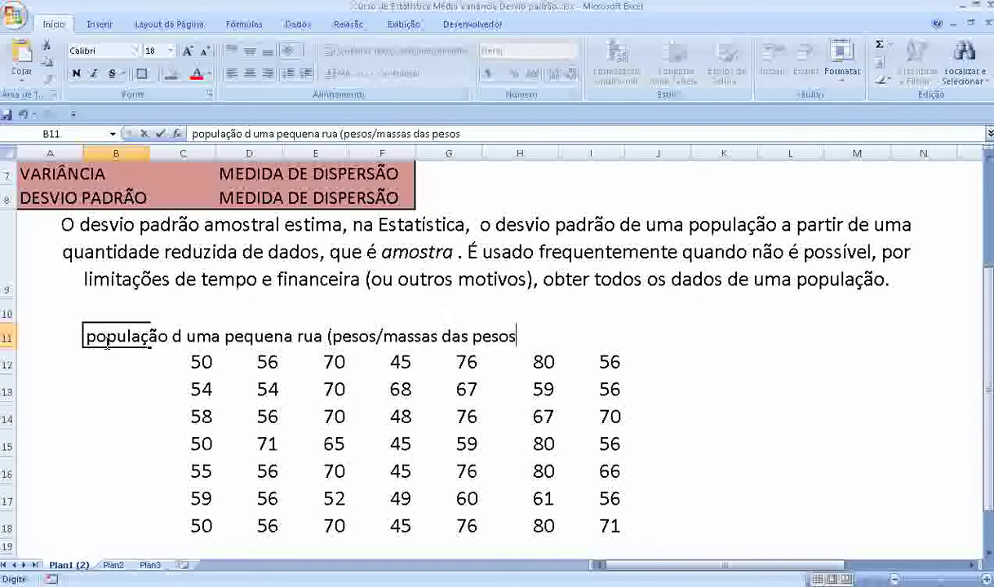
key("BackSpace")
key("BackSpace")
type("s")
type("oas)")
key("Return")
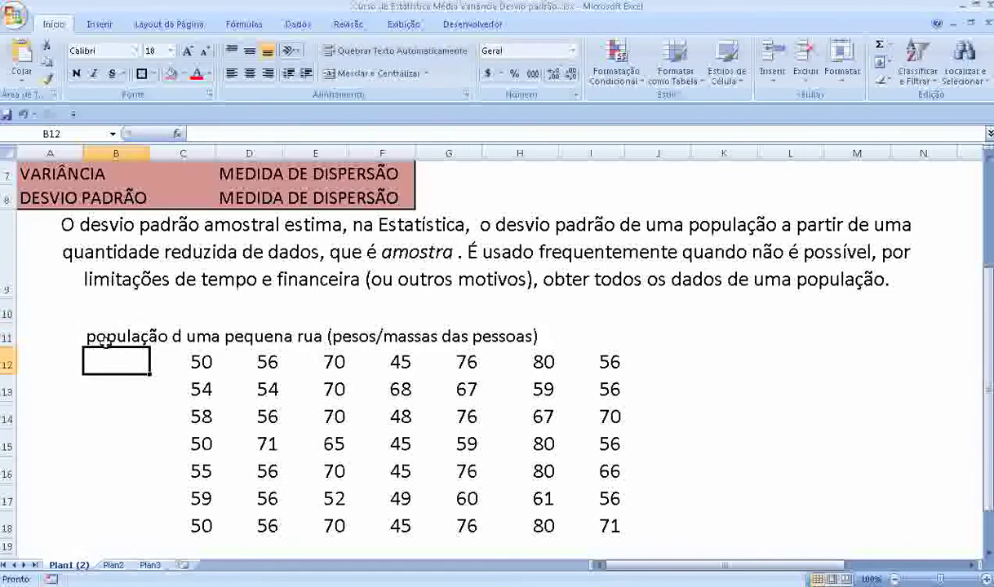
- Fix 'd' to 'da' in the B11 heading
left_click(101, 333)
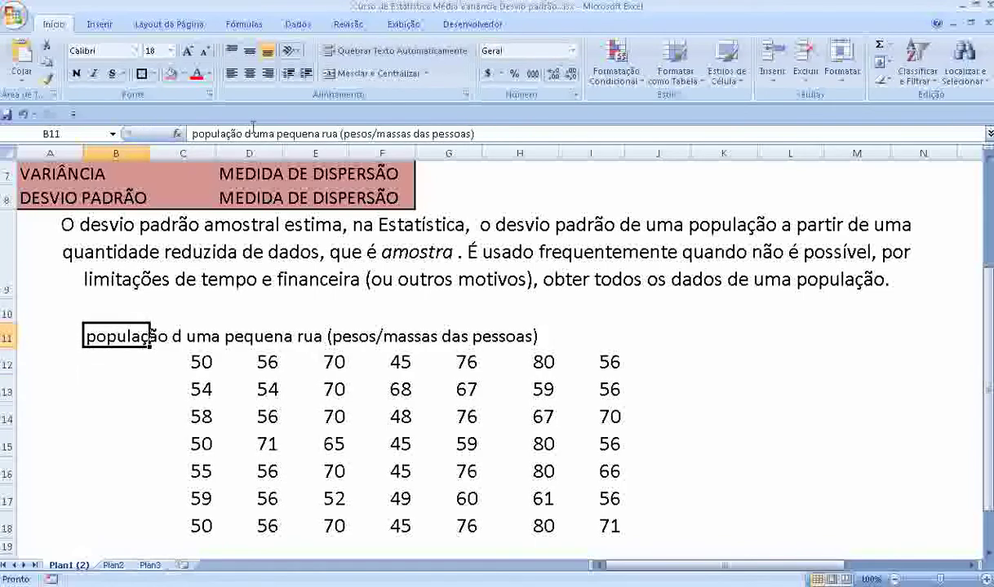
left_click(247, 134)
type("a")
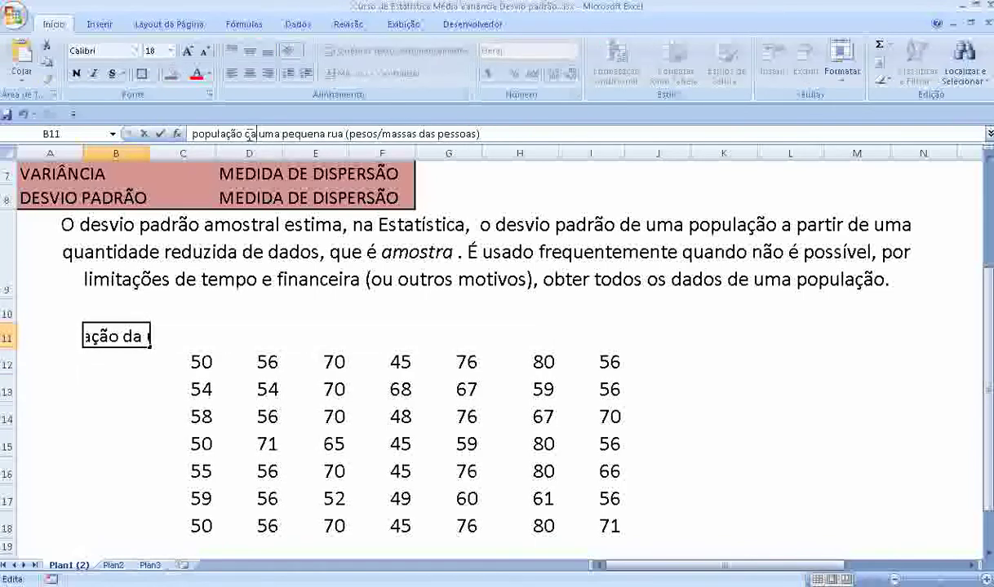
key("Return")
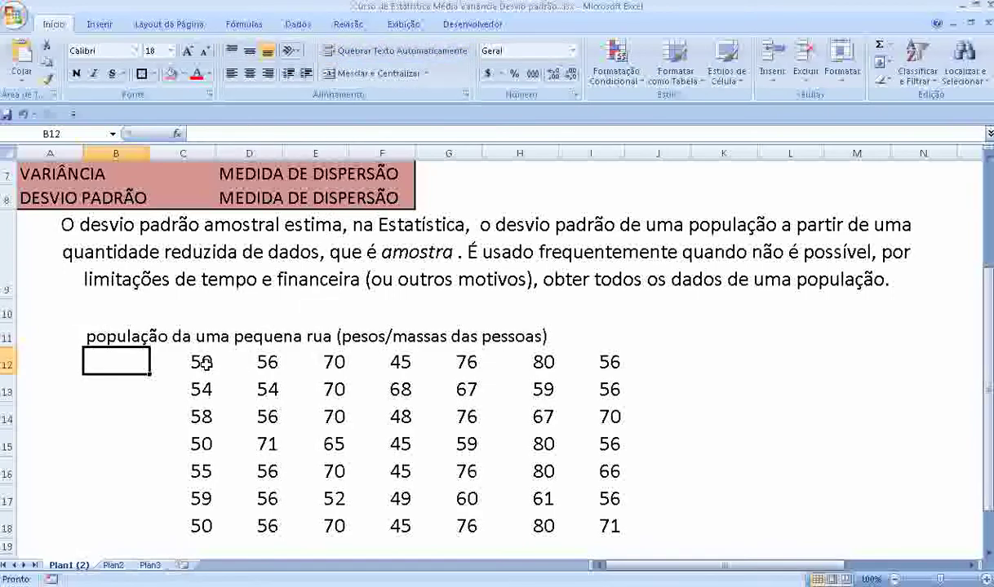
- Add the note '49 pessoas' in K18 beside the C12:I18 weights block
left_click(205, 363)
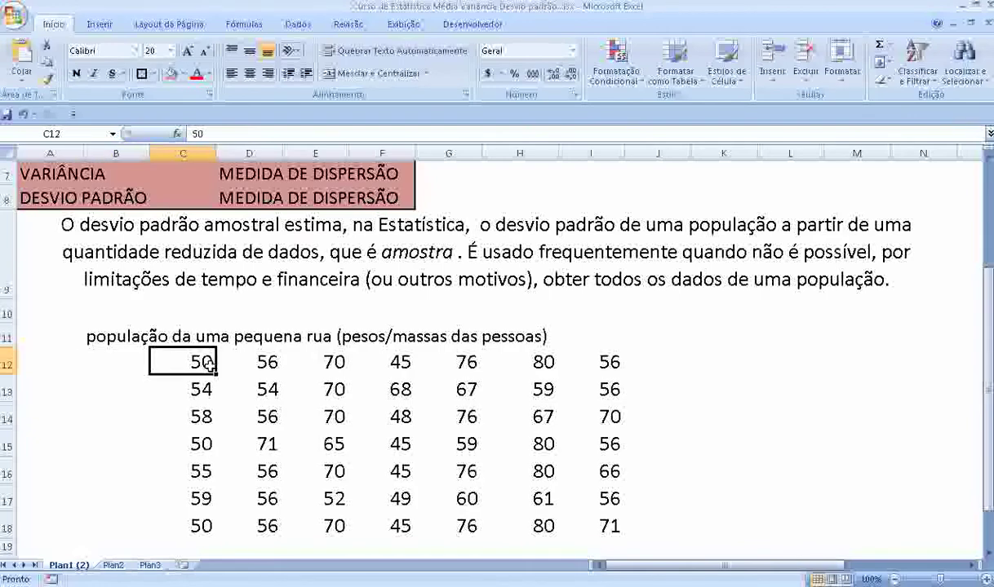
left_click_drag(210, 365, 577, 519)
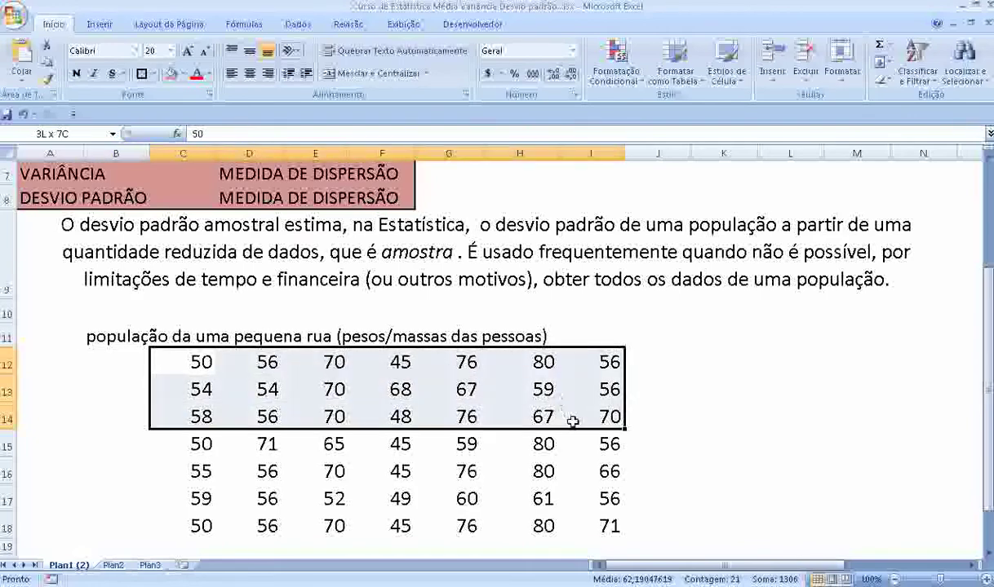
left_click(744, 525)
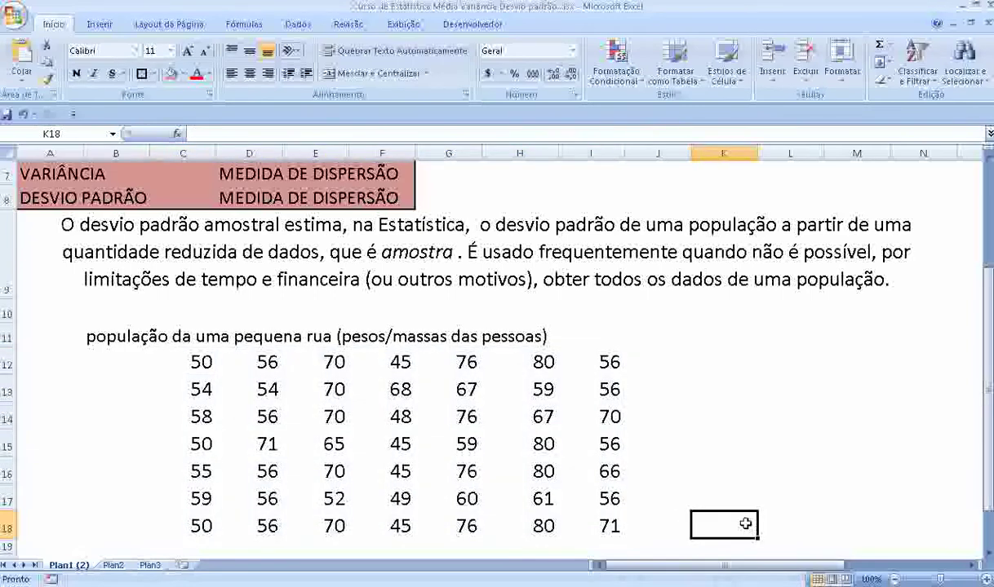
type("49")
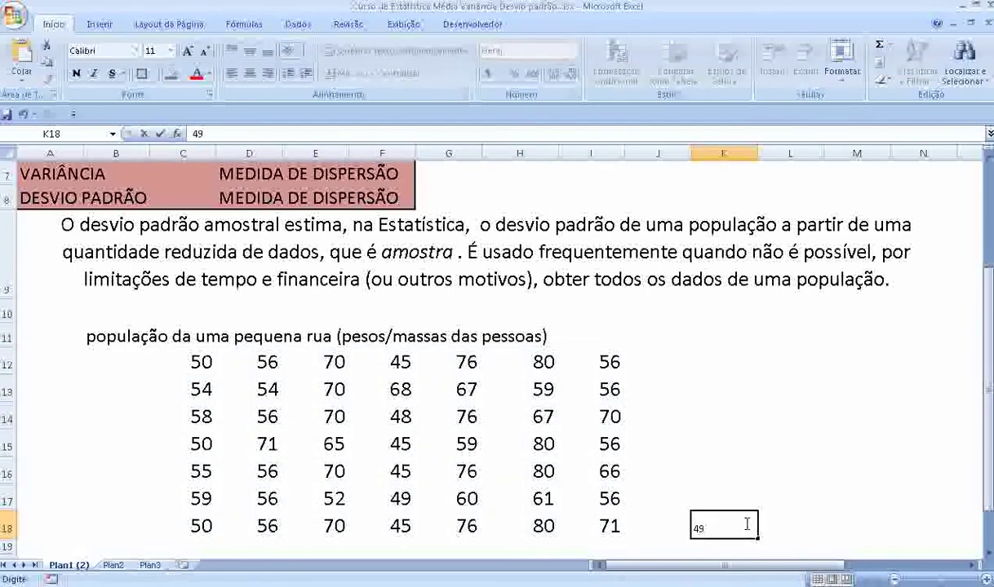
type(" pesso")
type("as")
key("Return")
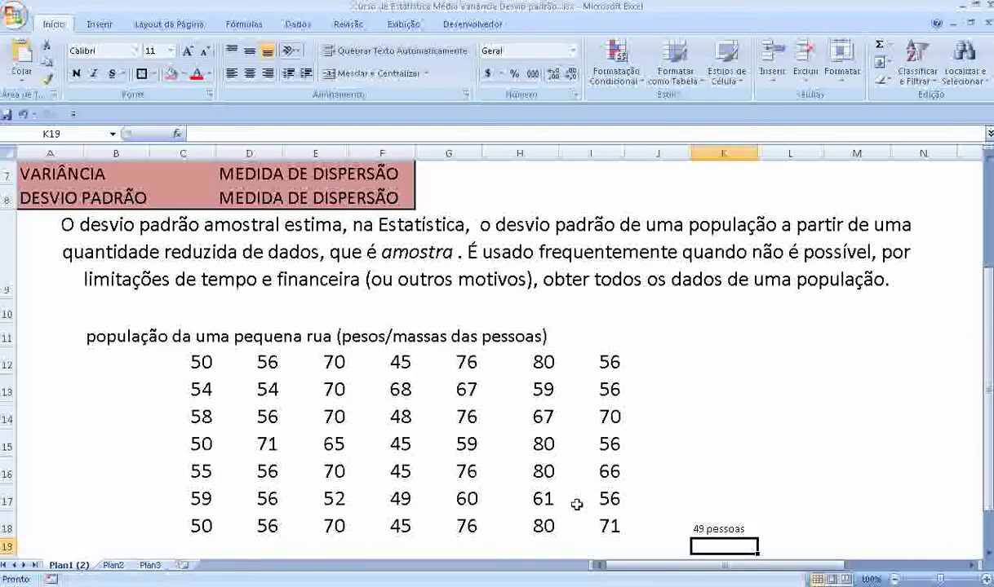
- Add the unit label 'kg' in K12 beside the table
left_click(99, 335)
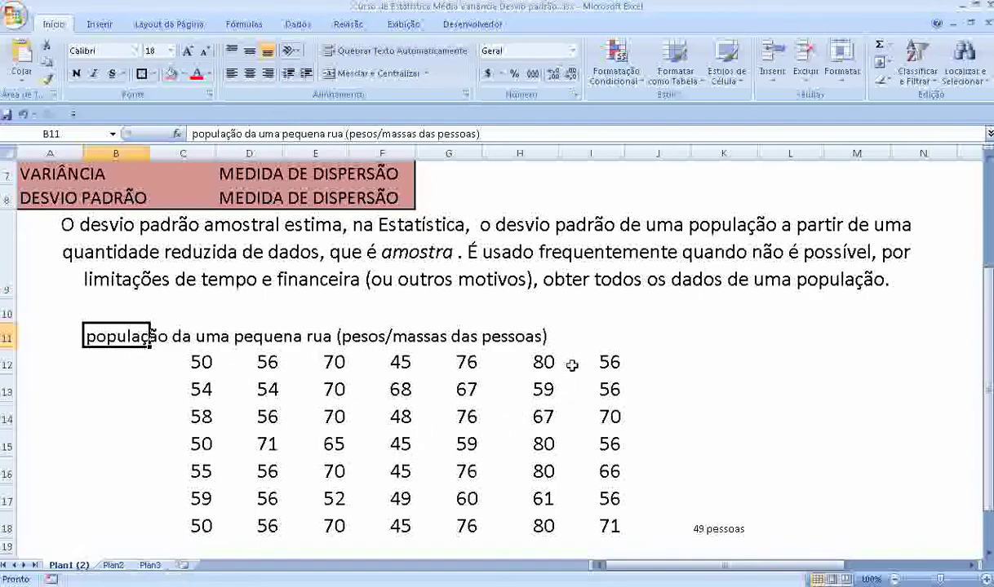
left_click(721, 371)
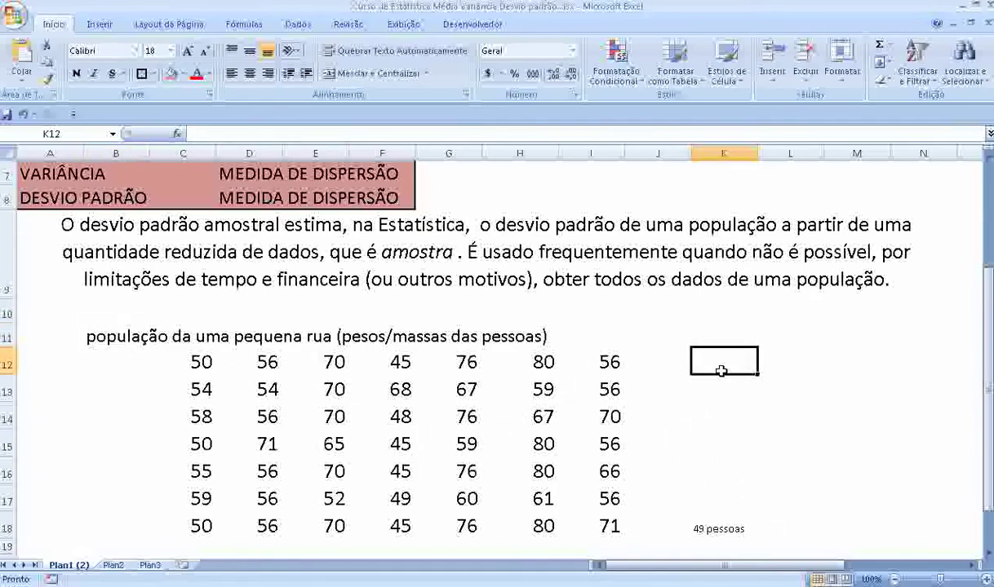
type("kg")
key("Return")
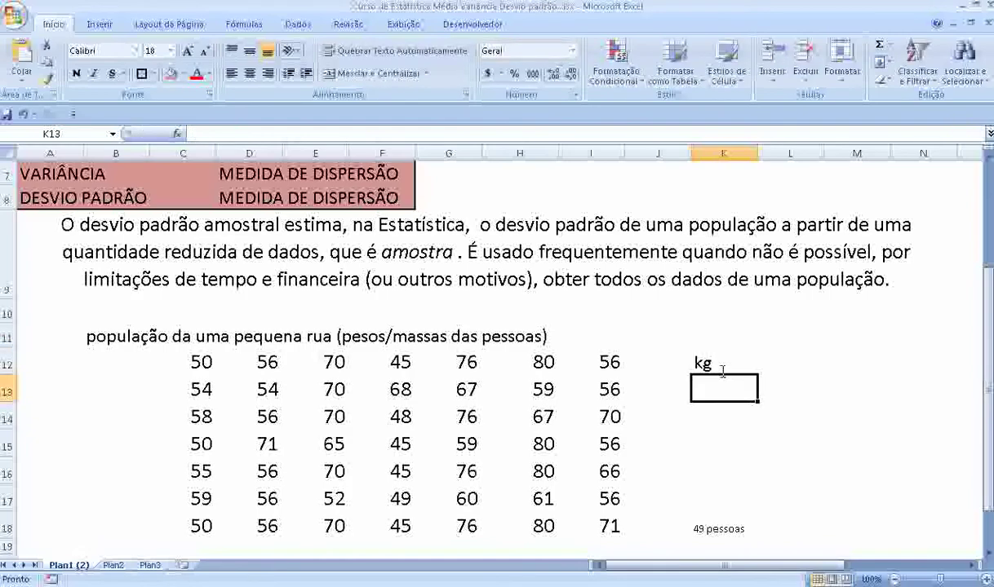
scroll(677, 365, "down", 1)
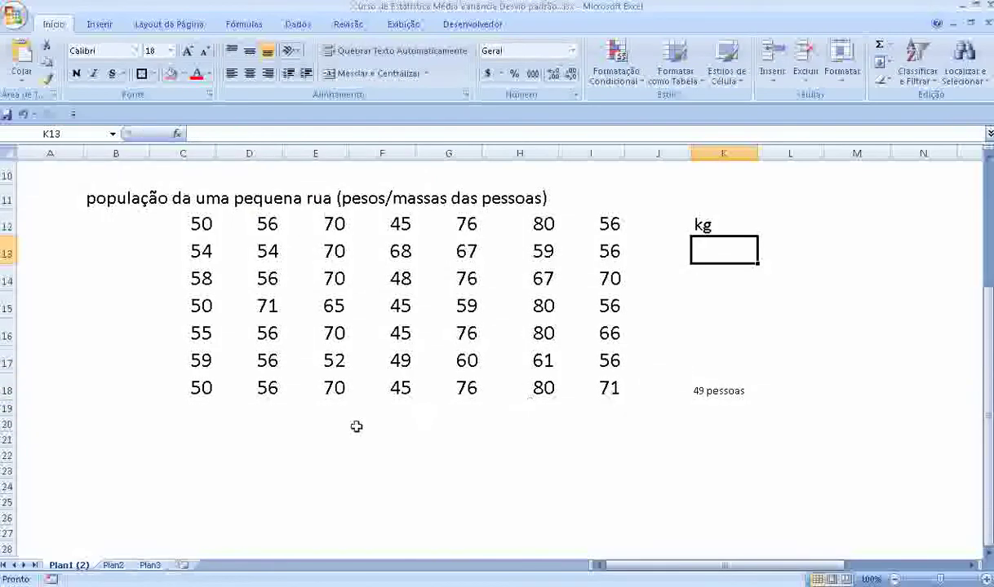
- Enter =média(C12:I18) in C21 to get the mean weight 61,6531
left_click(202, 441)
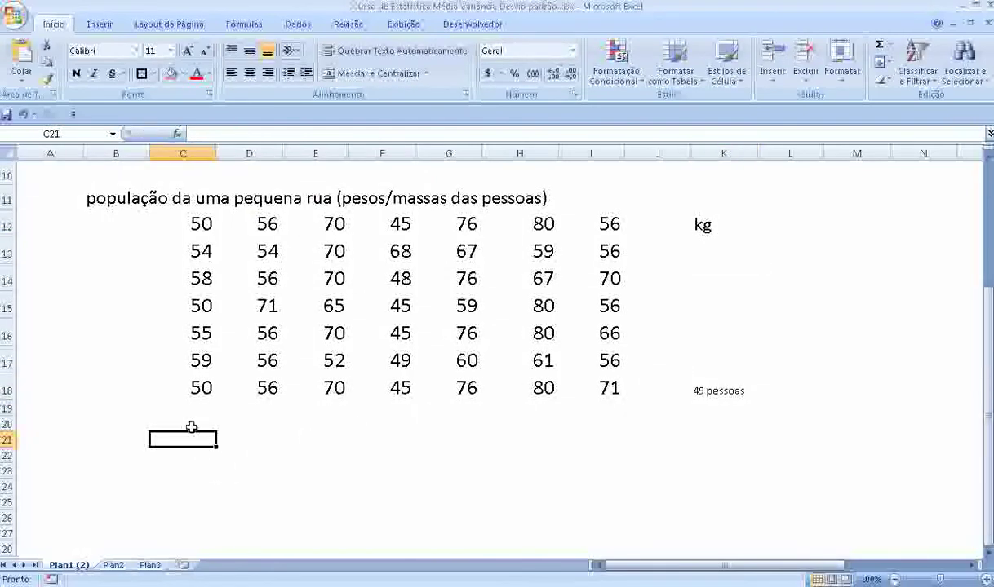
type("=")
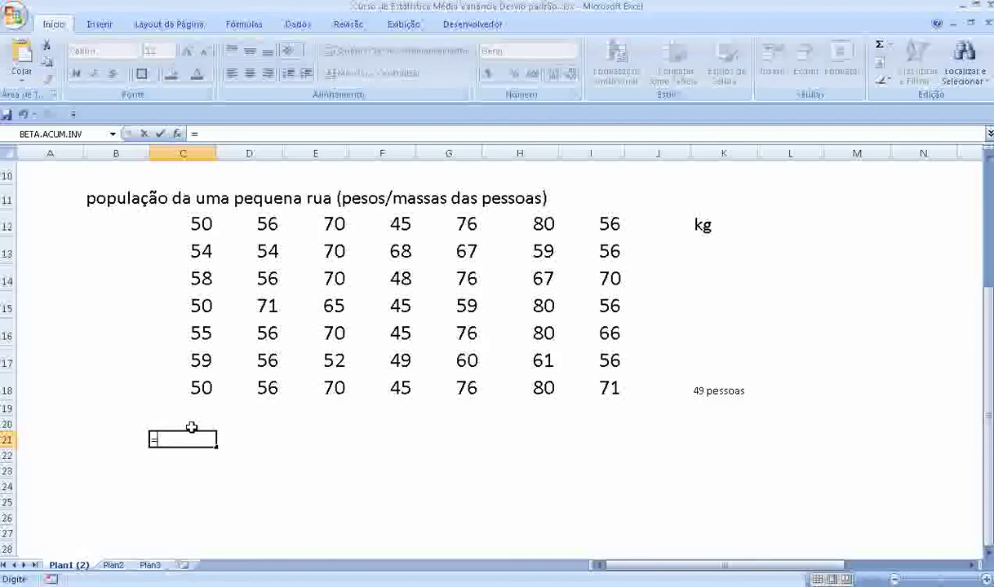
type("média")
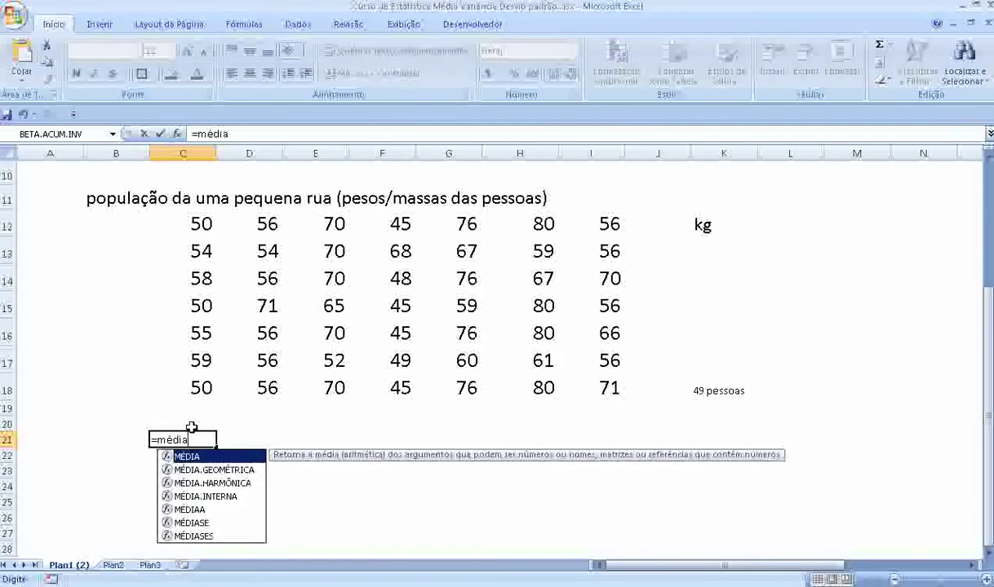
type("(")
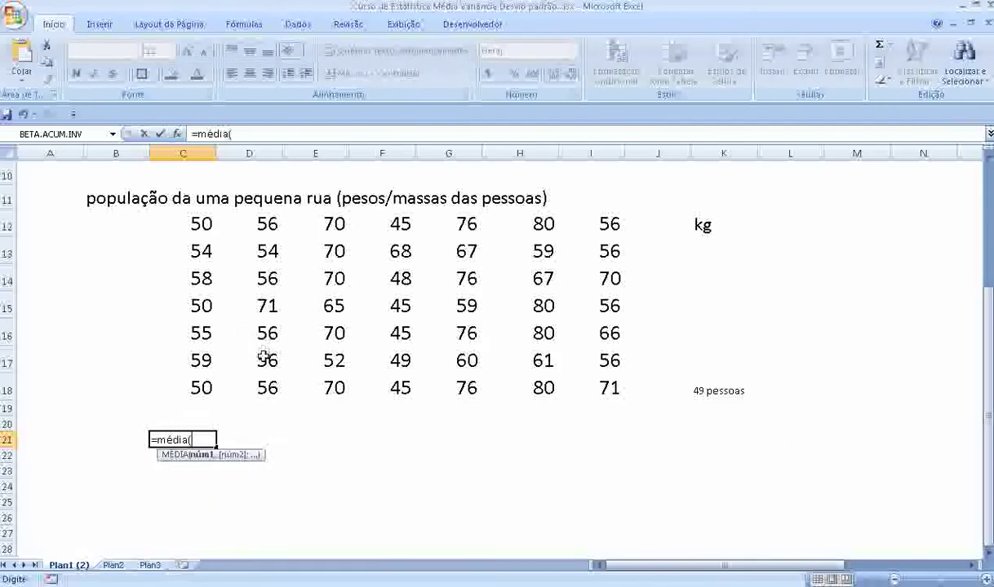
mouse_move(196, 219)
left_mouse_down()
mouse_move(233, 375)
mouse_move(591, 397)
left_mouse_up()
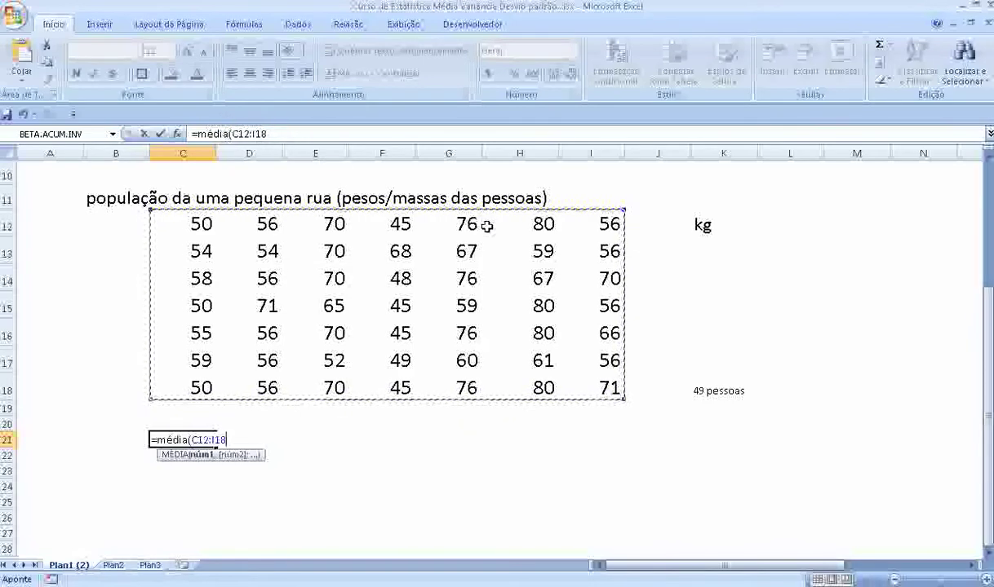
type(")")
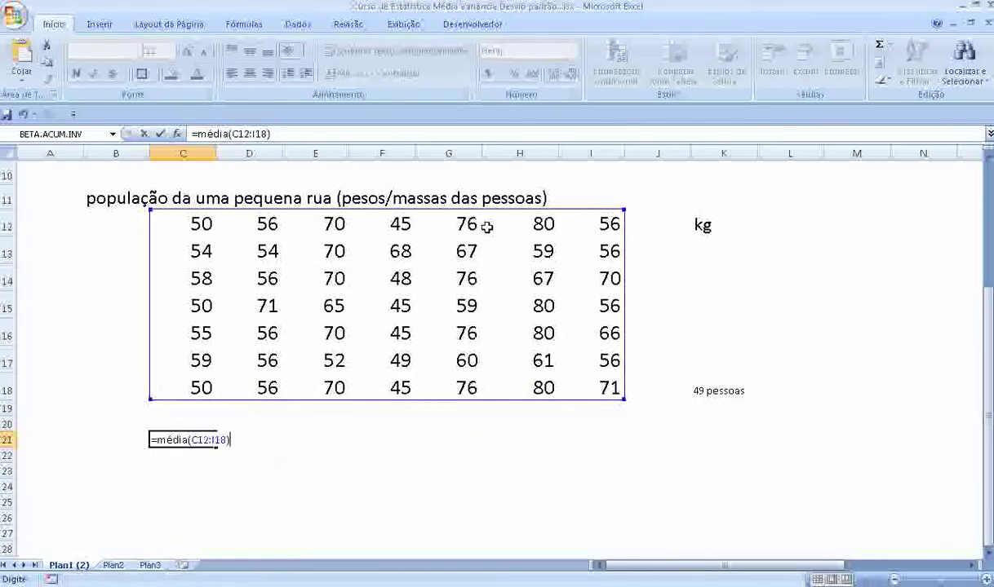
key("Return")
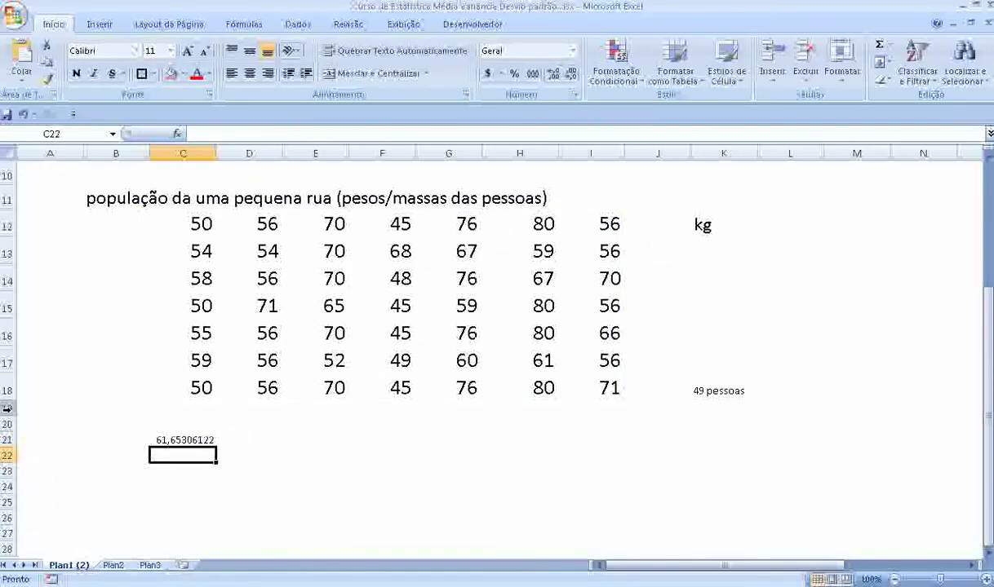
- Enlarge the text in rows 19–28 to font size 14
left_click_drag(8, 408, 8, 545)
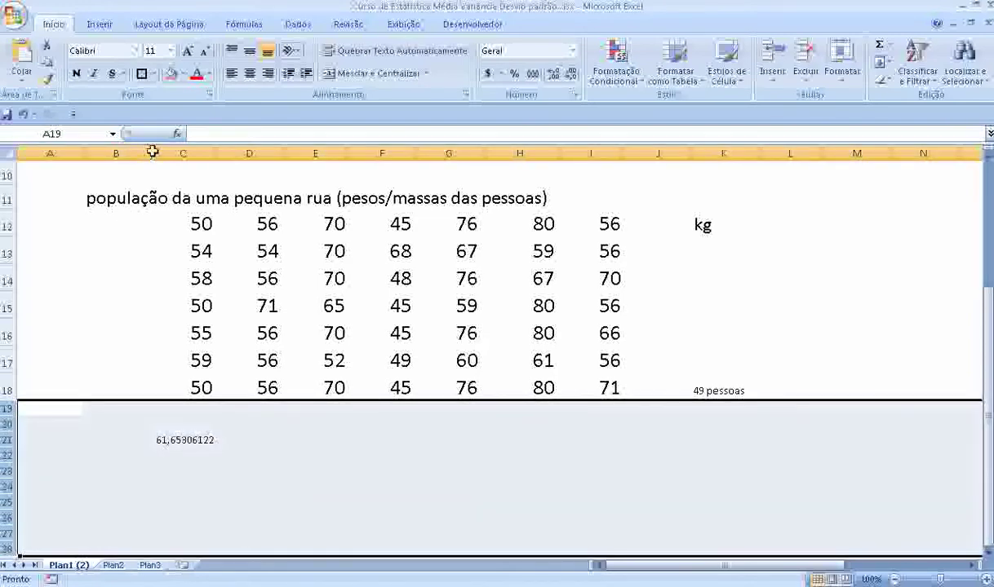
left_click(188, 51)
left_click(187, 52)
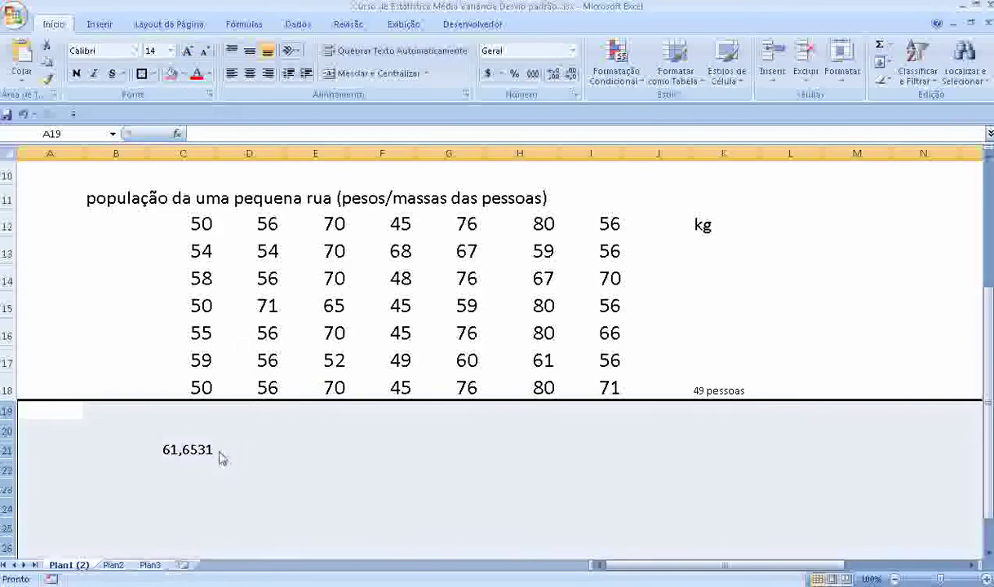
left_click(110, 449)
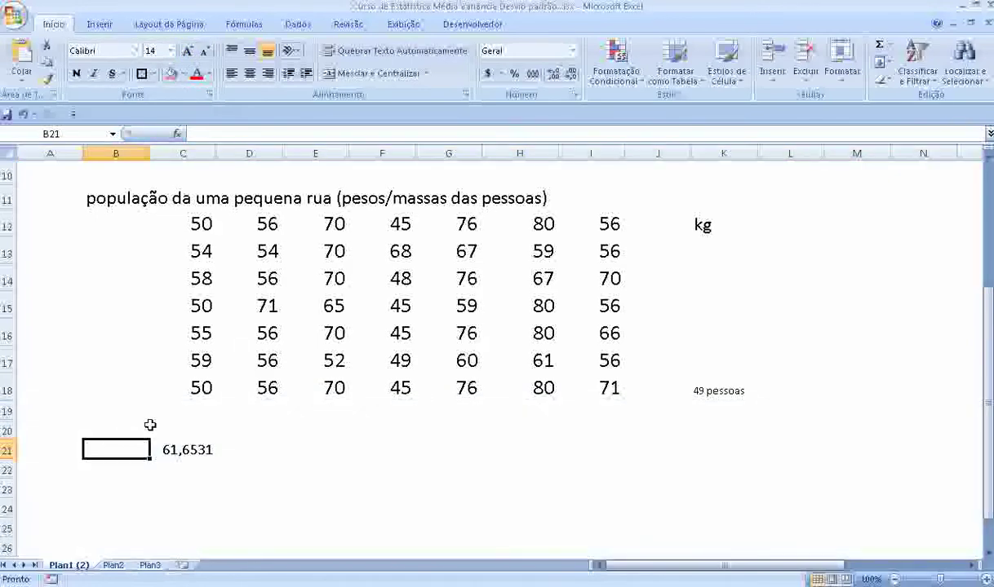
- Enter the labels 'média' in B21 and 'variância' in B22
type("média")
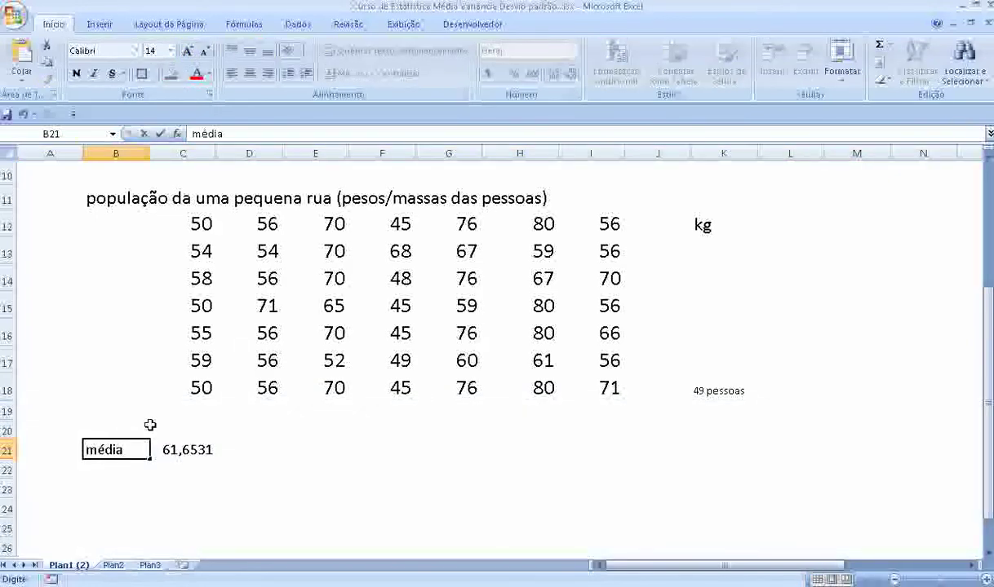
key("Return")
type("var")
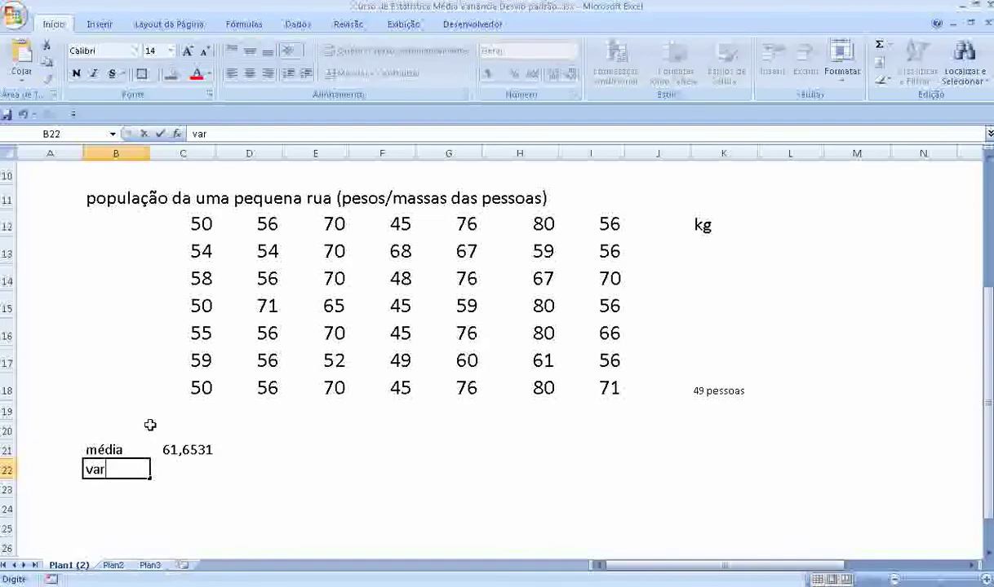
type("iância")
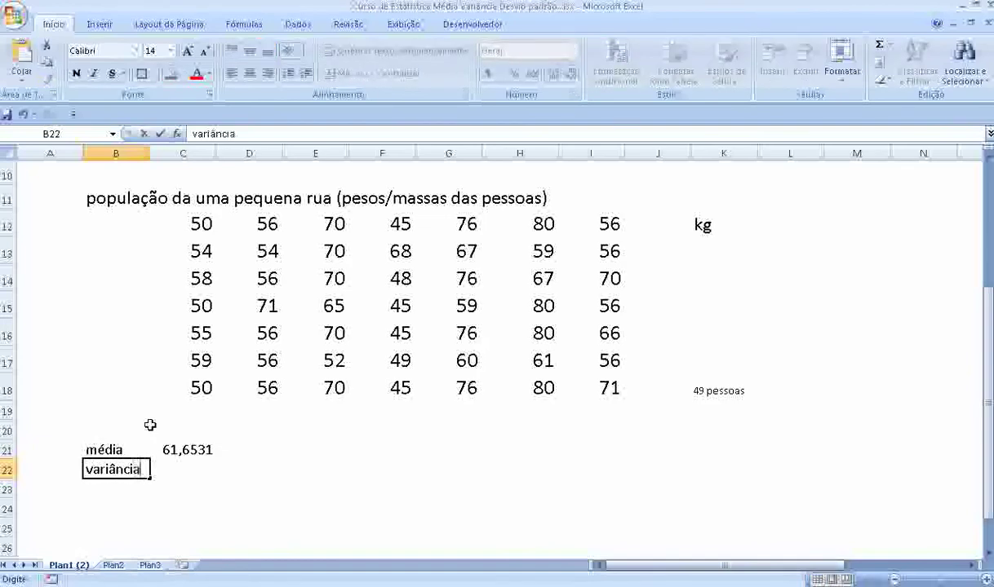
key("Return")
key("Up")
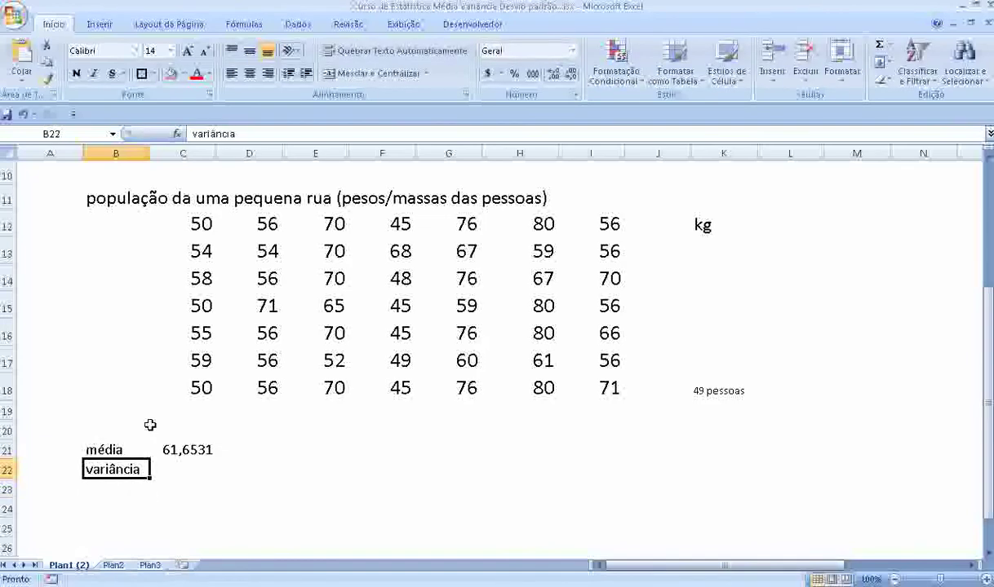
key("Right")
- Compute the variance in C22 with =VAR(C12:I18), giving 111,106
type("=")
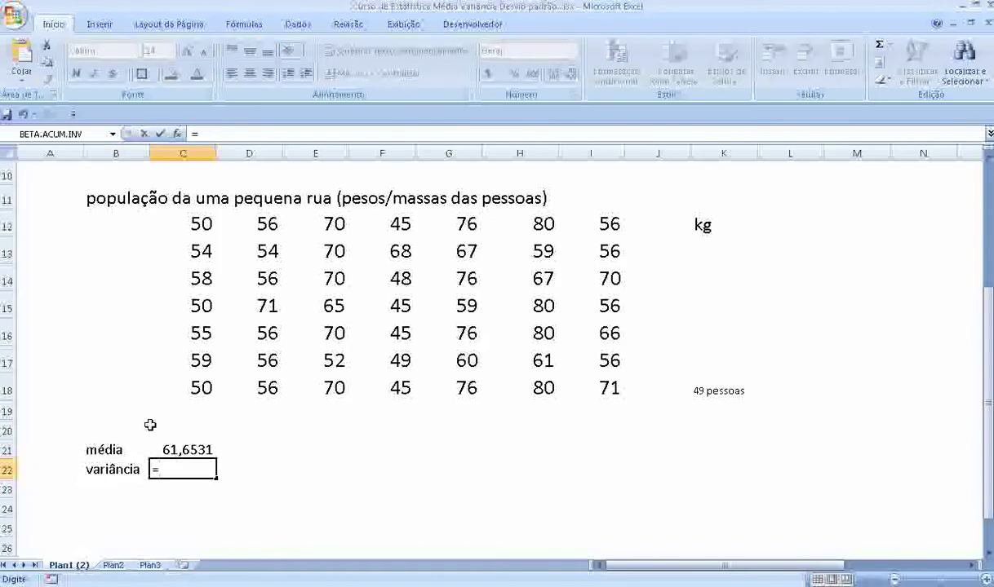
type("va")
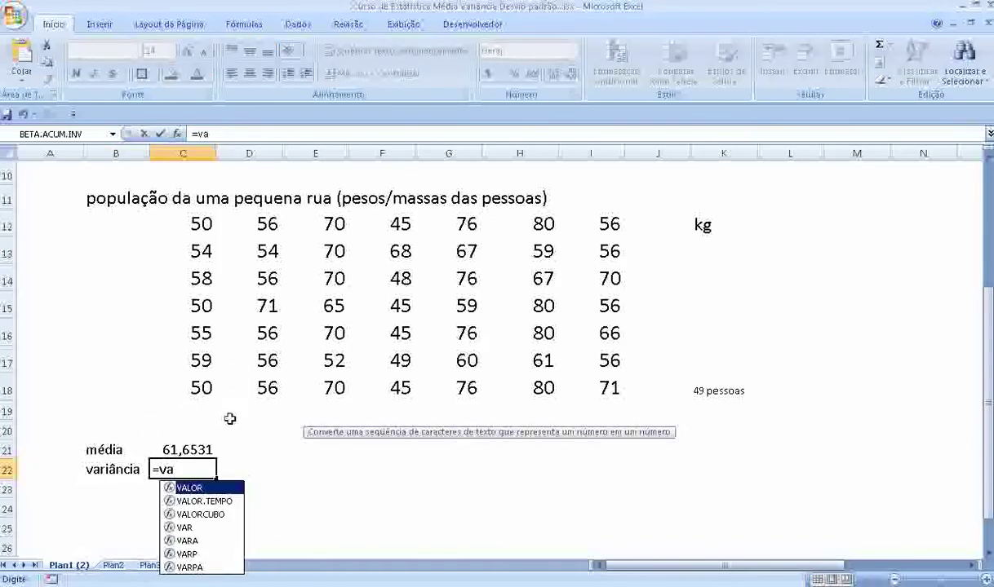
left_click(185, 529)
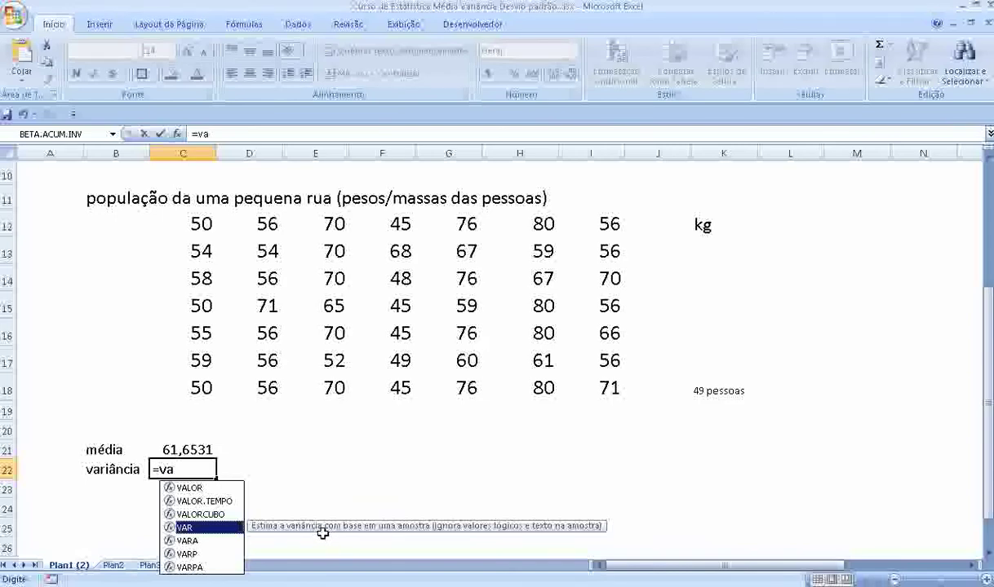
double_click(222, 530)
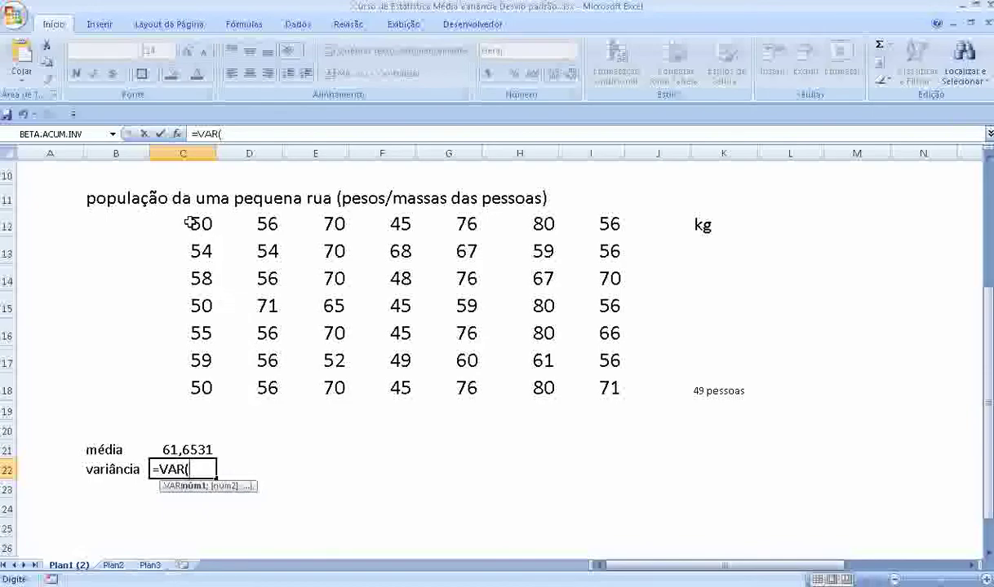
mouse_move(181, 215)
left_mouse_down()
mouse_move(384, 385)
mouse_move(591, 406)
left_mouse_up()
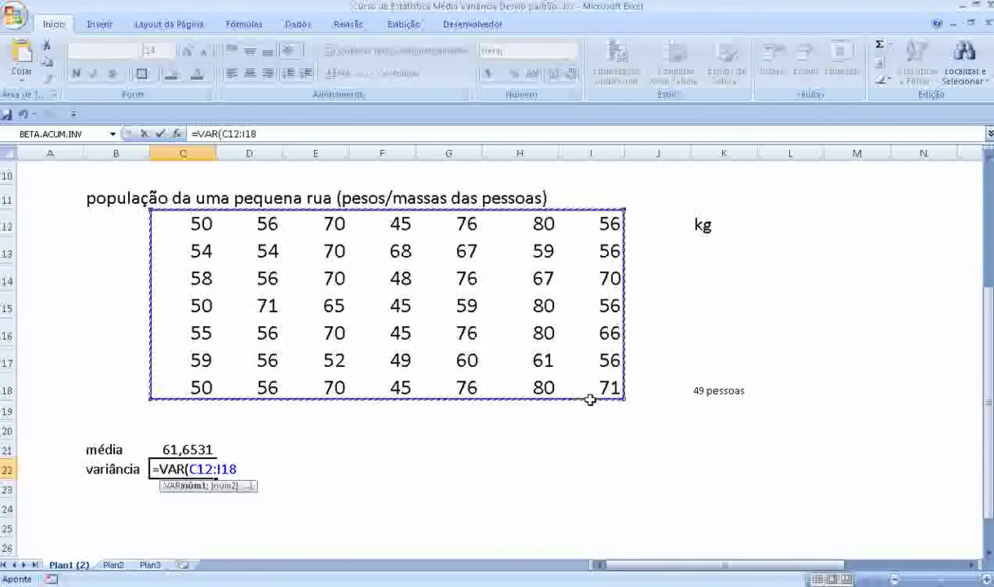
type(")")
key("Return")
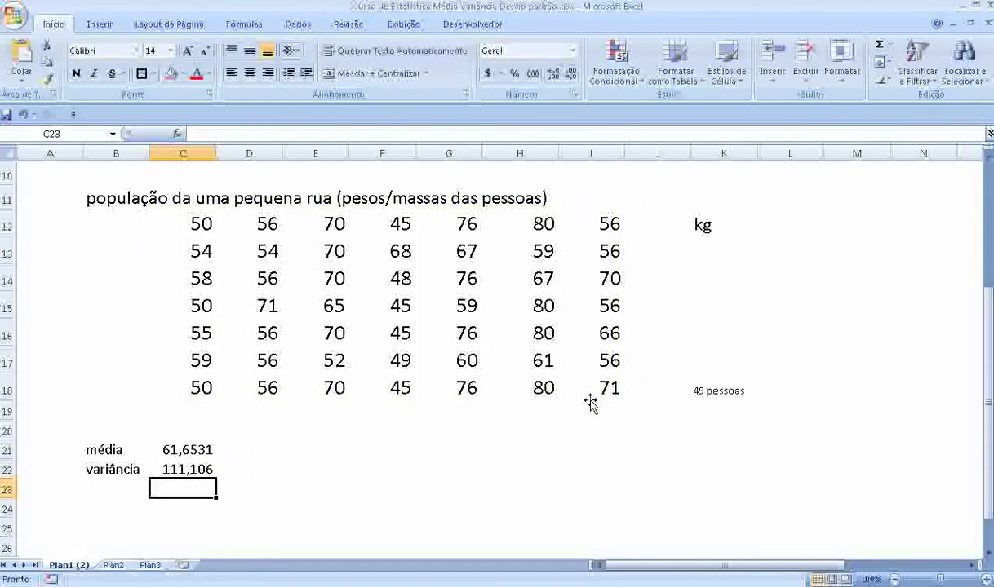
- Label B23 'desvio padrão'
left_click(100, 488)
type("des")
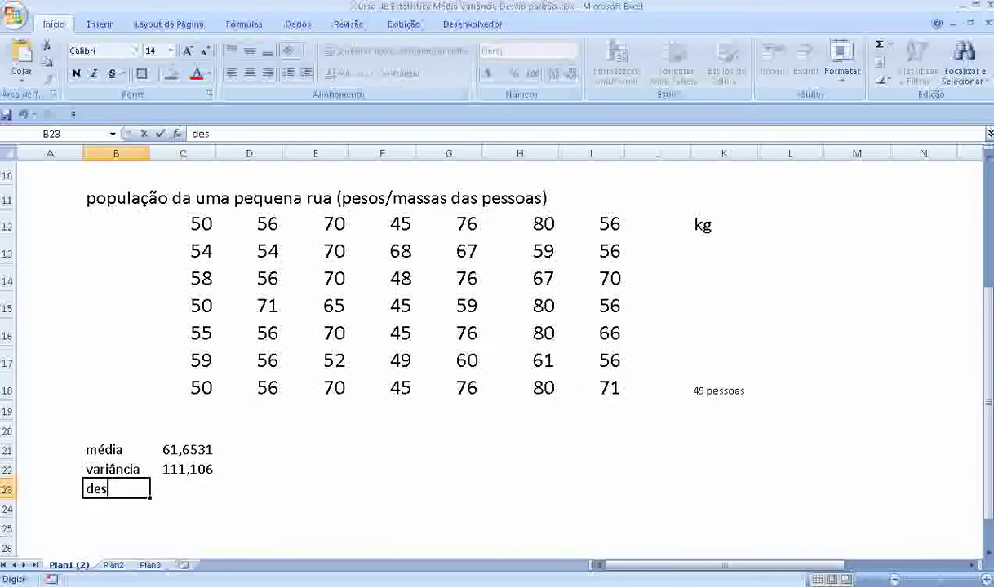
type("vio padrã")
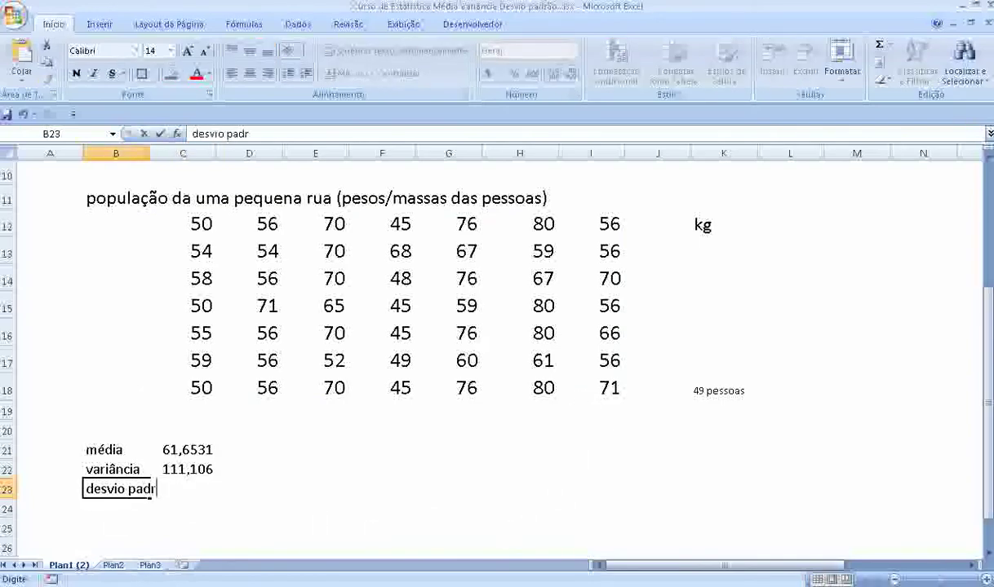
type("o")
key("Return")
left_click(183, 488)
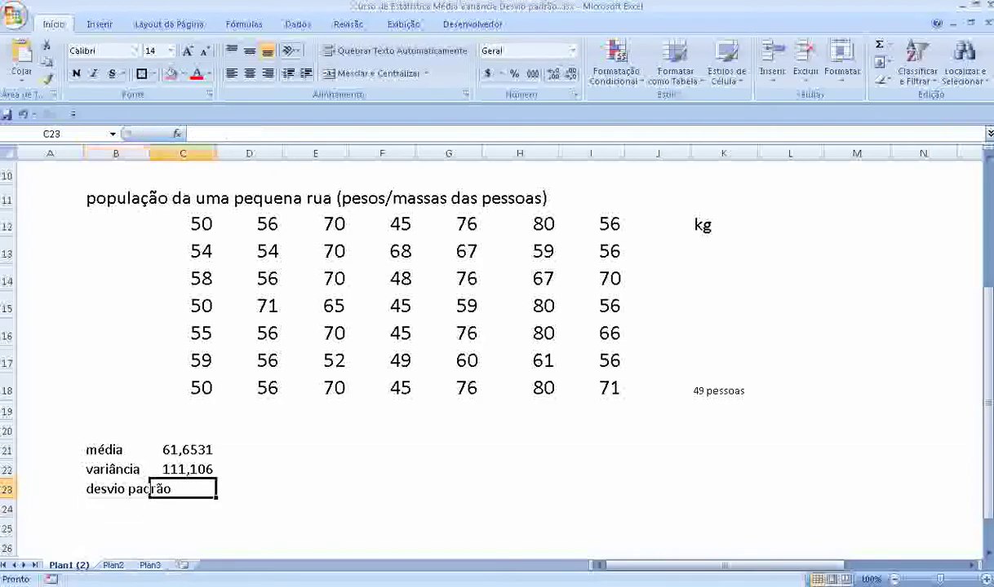
- Enter =DESVPAD(C12:I18) in C23, giving a standard deviation of 10,5407
type("=")
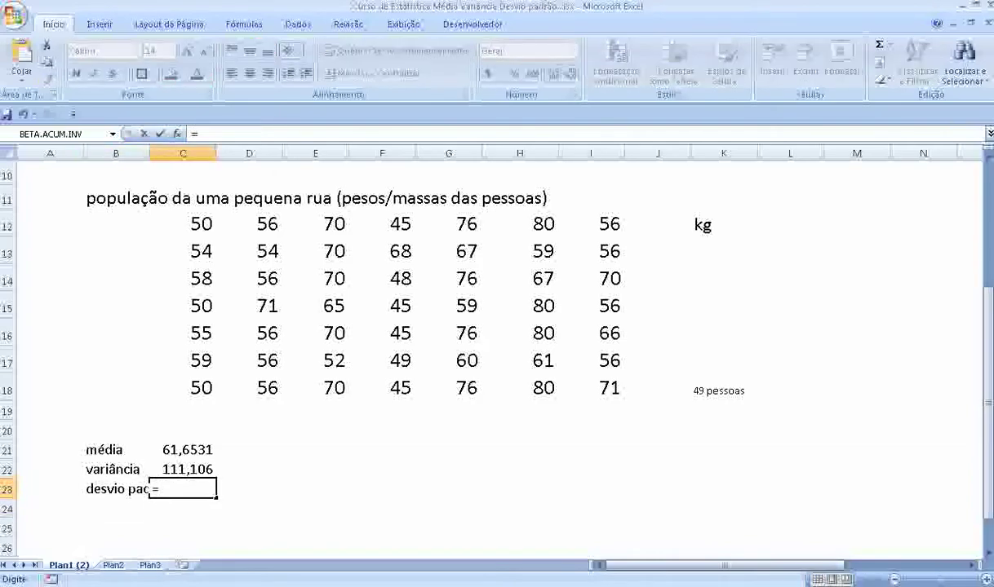
type("desv")
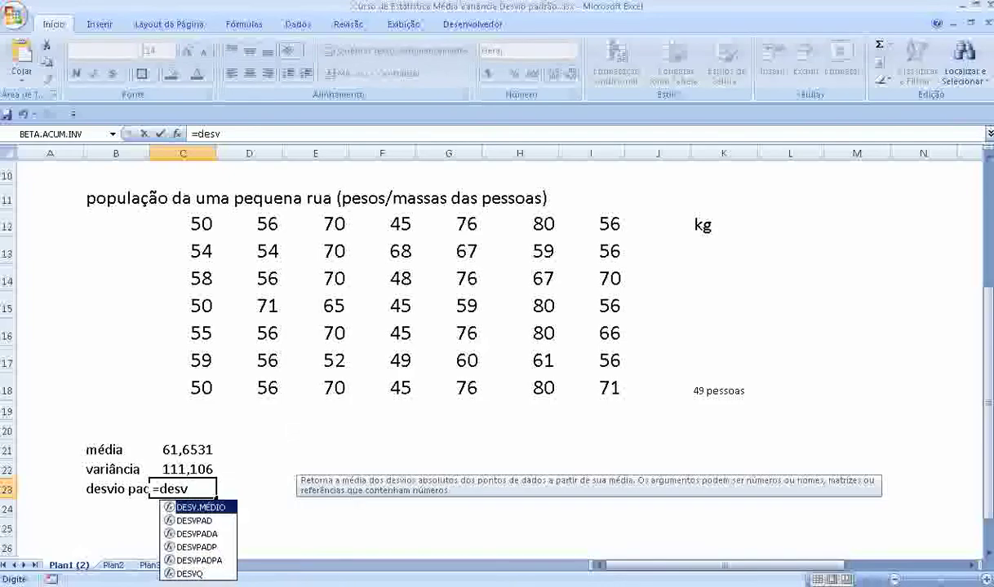
left_click(196, 521)
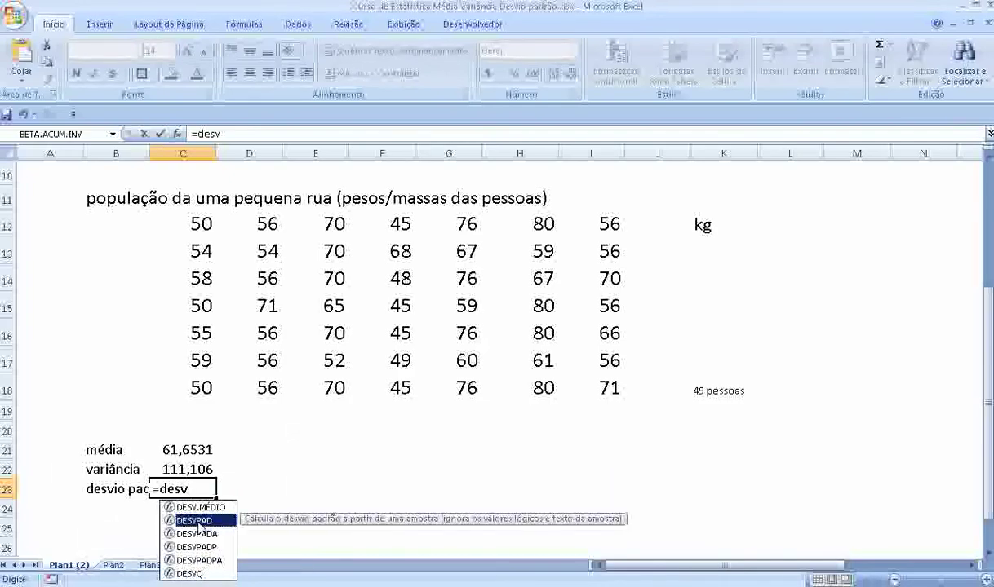
double_click(197, 528)
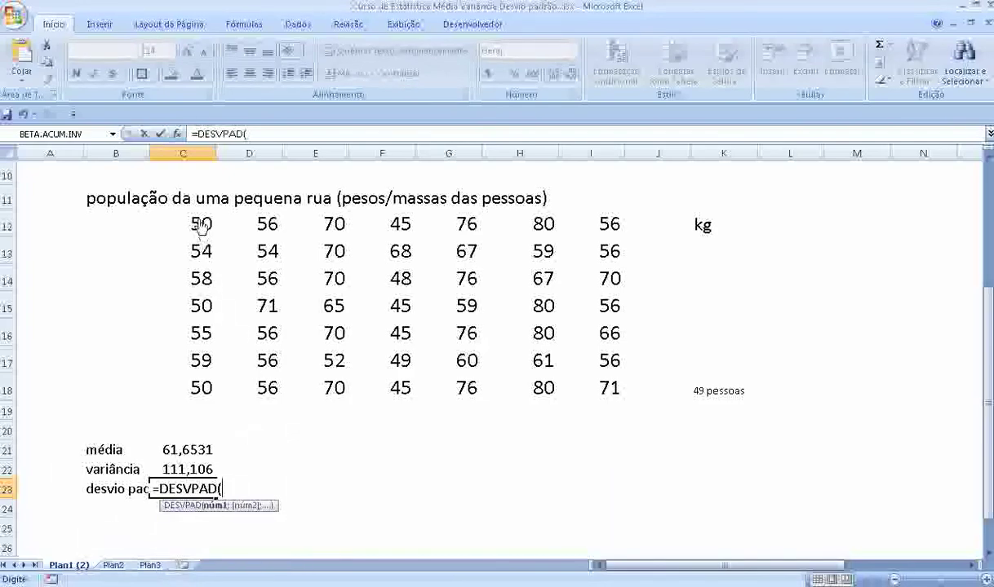
mouse_move(200, 221)
left_mouse_down()
mouse_move(226, 345)
mouse_move(572, 398)
left_mouse_up()
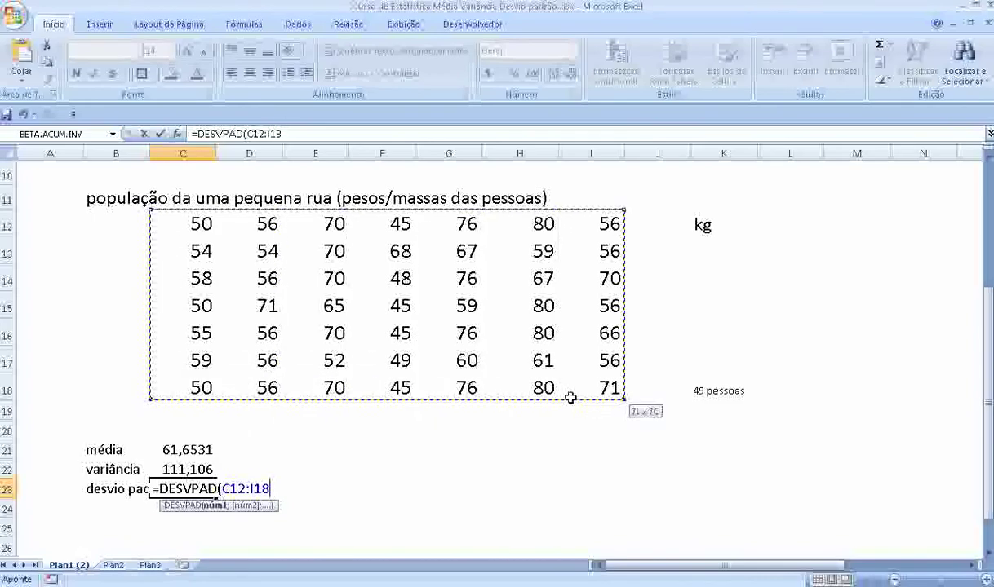
type(")")
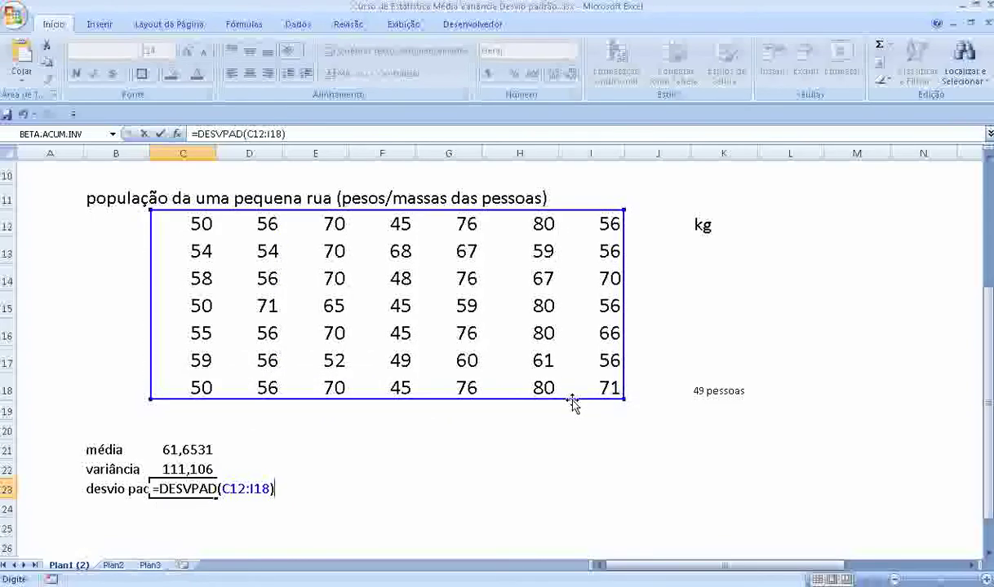
key("Return")
key("Up")
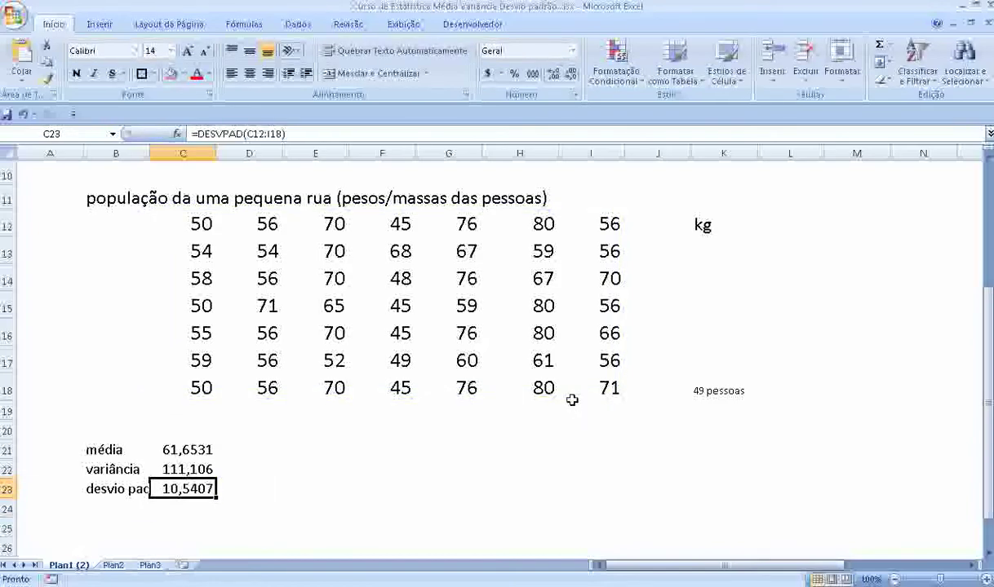
left_click(247, 487)
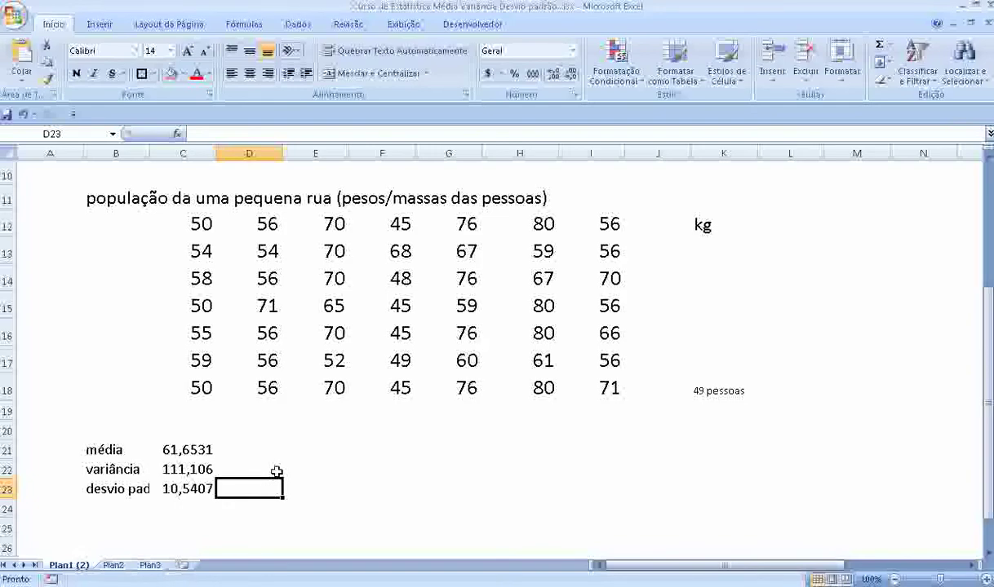
- Enter =RAIZ(C22) in D23 and compare its 10,5407 with the DESVPAD result
type("=")
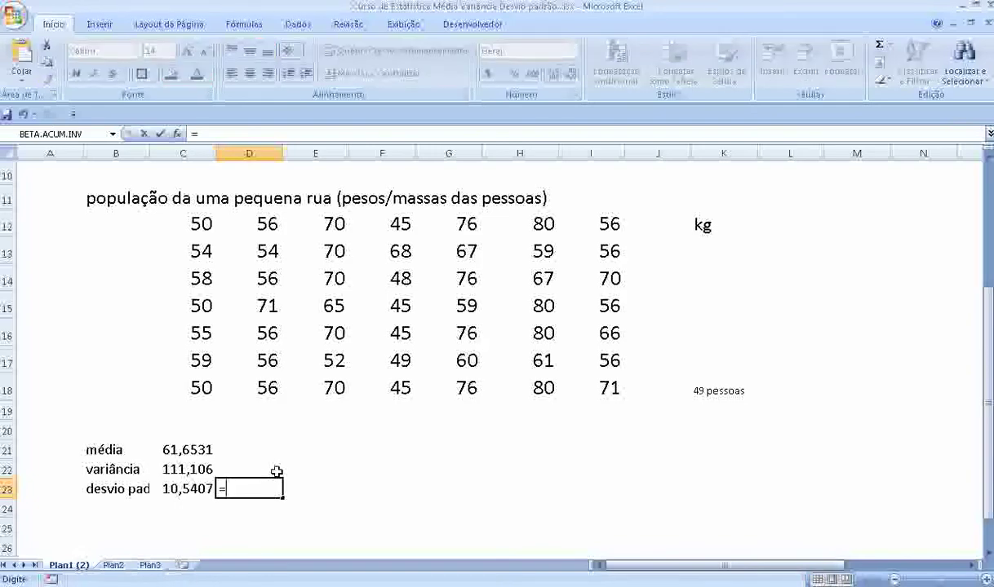
type("raiz")
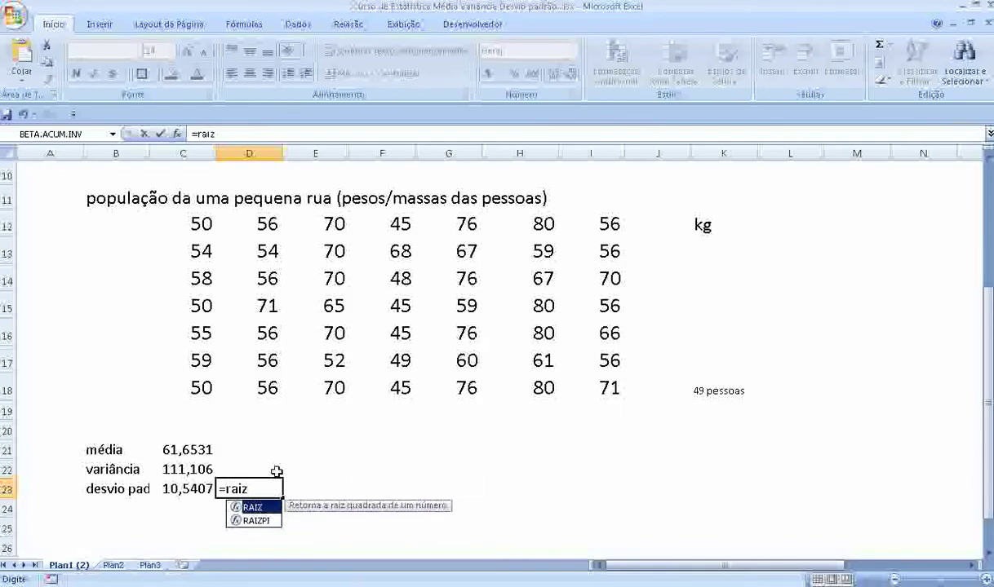
type("(")
left_click(181, 468)
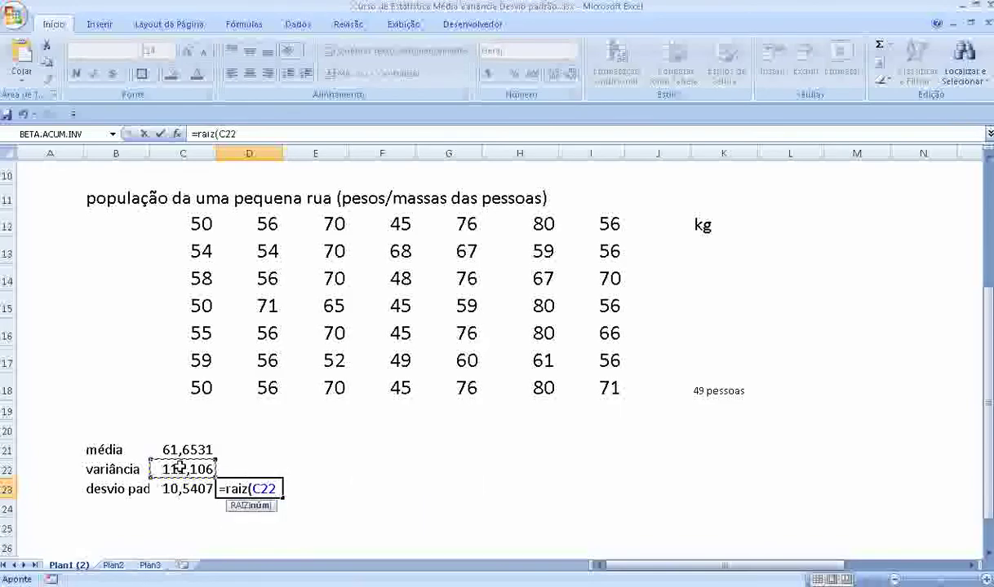
type(")")
key("Return")
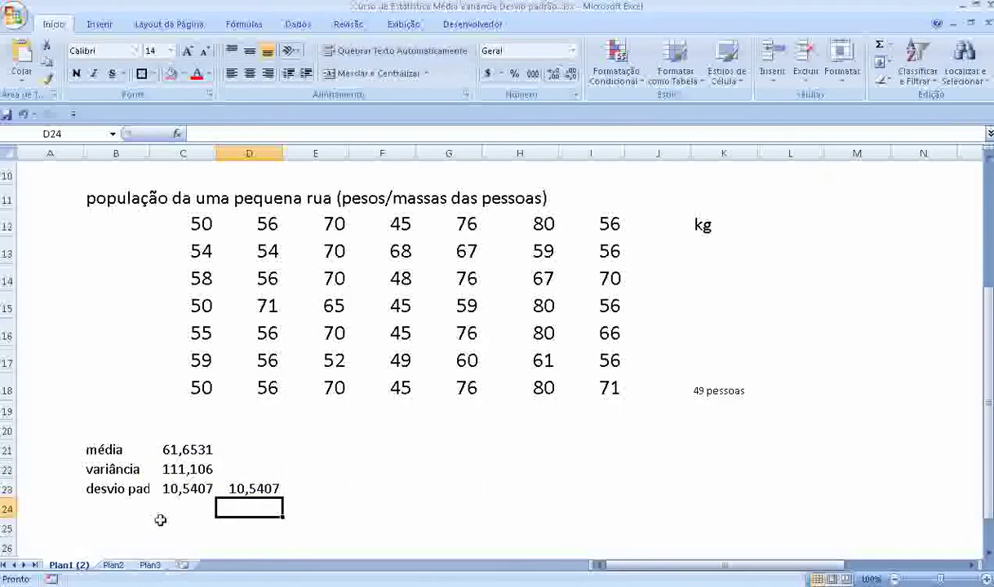
left_click(181, 492)
left_click(253, 492)
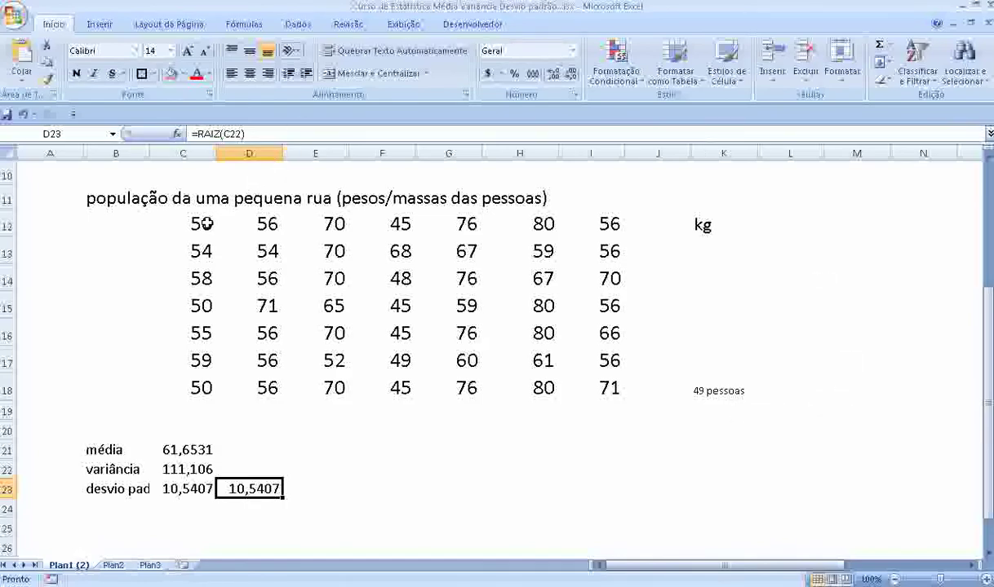
- Copy the 21 weights in C12:E18 and paste them at C27
left_click_drag(206, 223, 374, 301)
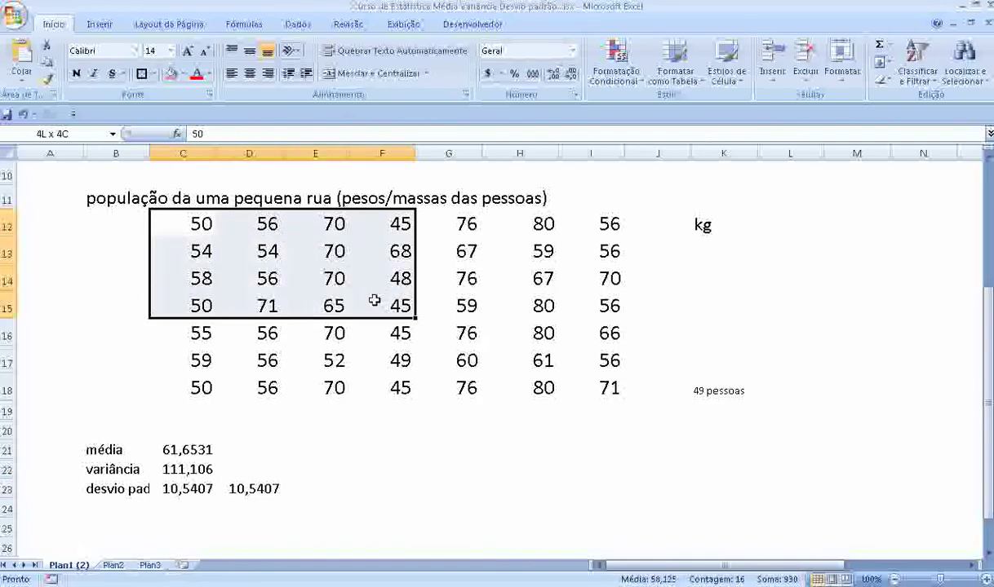
left_click_drag(374, 301, 339, 388)
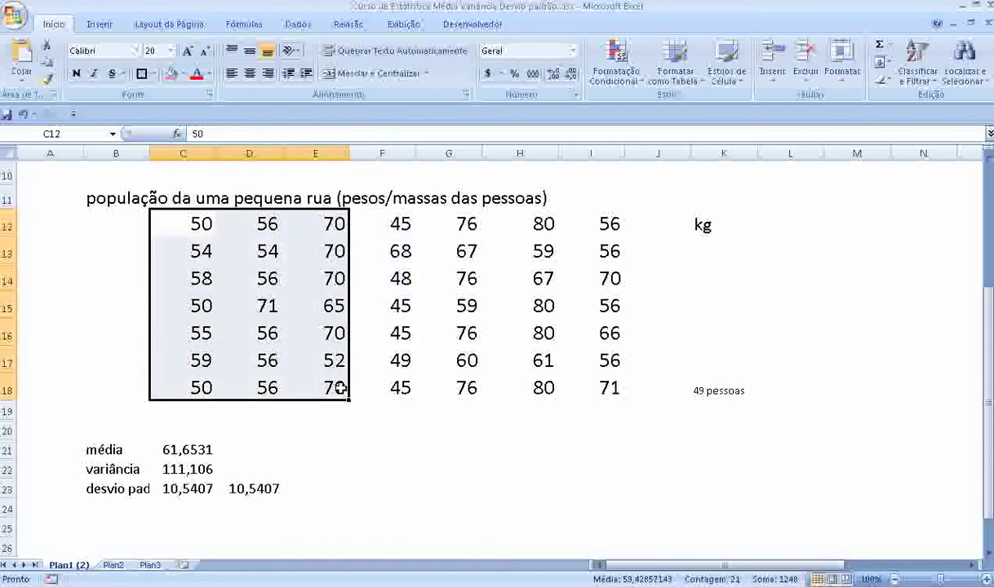
key("ctrl+c")
scroll(372, 388, "down", 3)
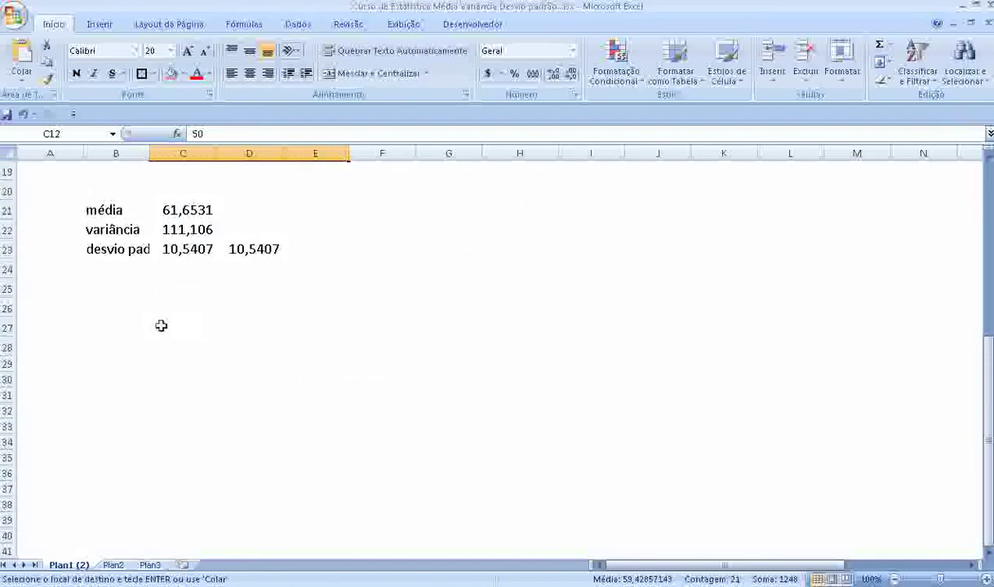
left_click(165, 336)
key("ctrl+v")
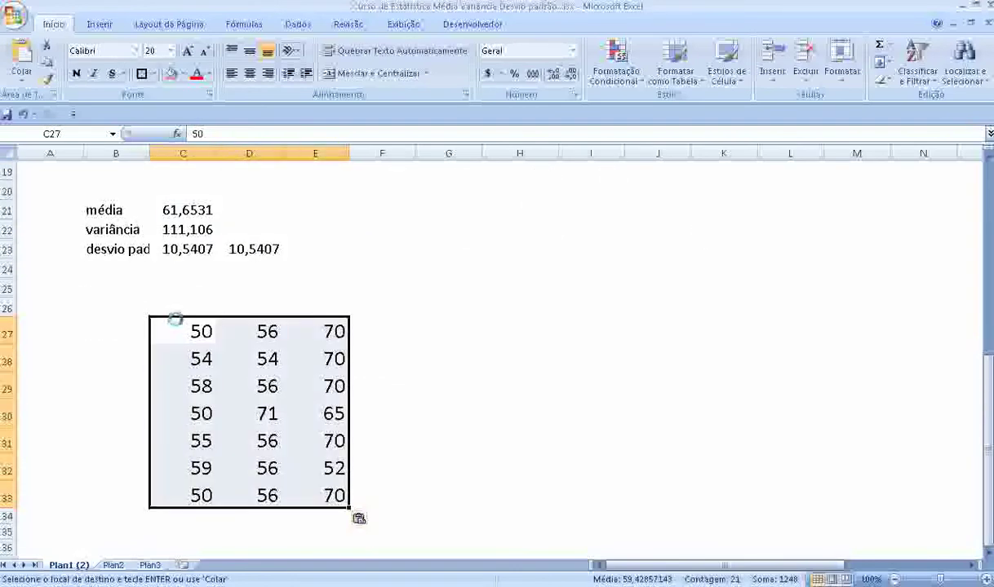
- Type 'amostra com 21 pessoas' in C26 above the copied block
left_click(180, 301)
type("am")
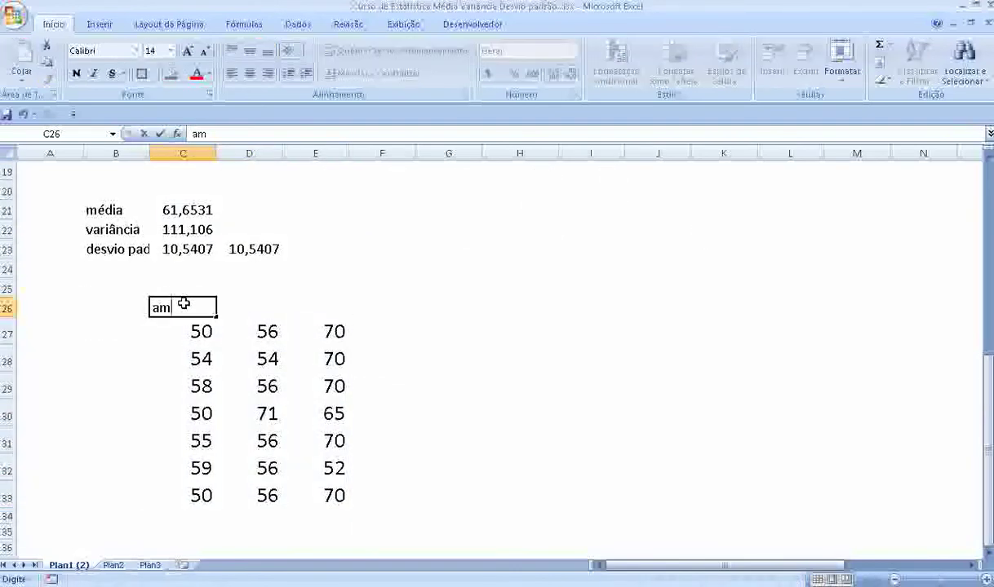
type("ostra c")
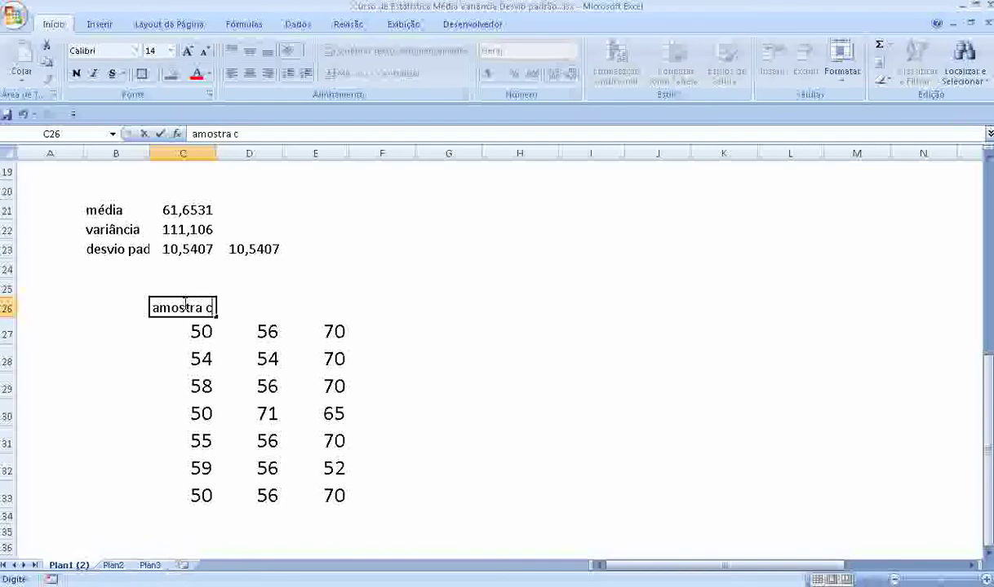
type("om 21 p")
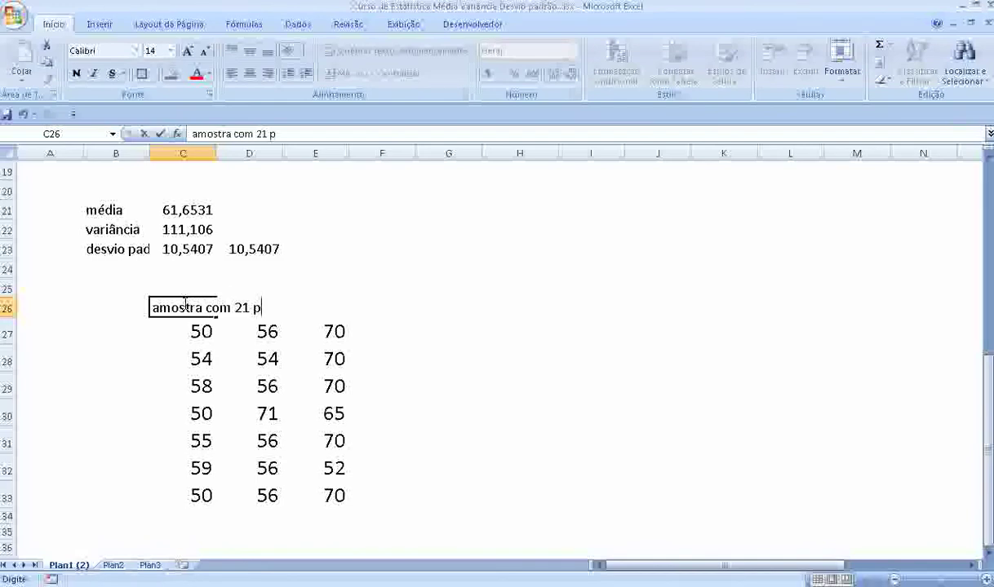
type("essoas")
key("Return")
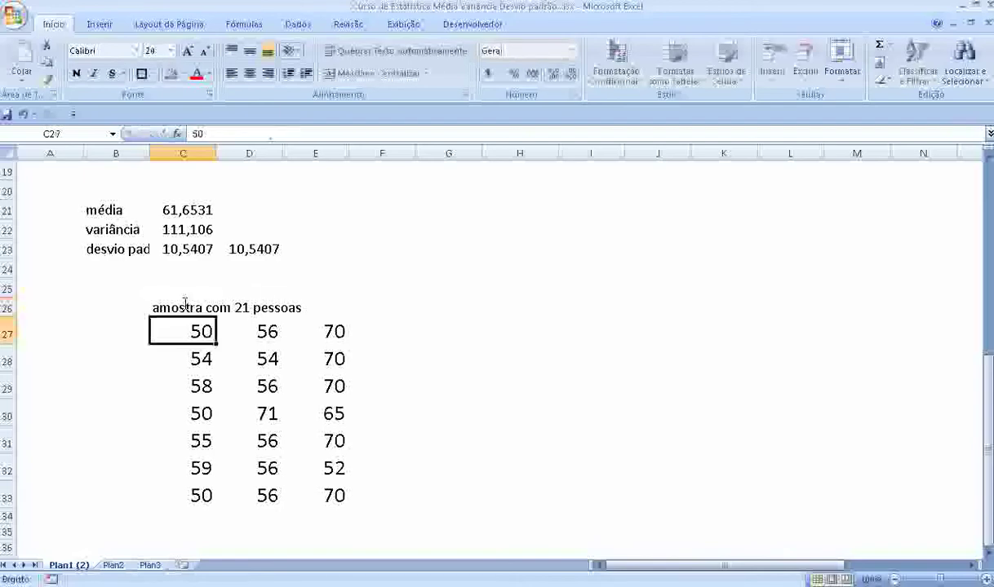
- Enter =DESVPAD(C27:E33) in H27 to get the 21-person sample's 7,6978661
scroll(202, 471, "down", 1)
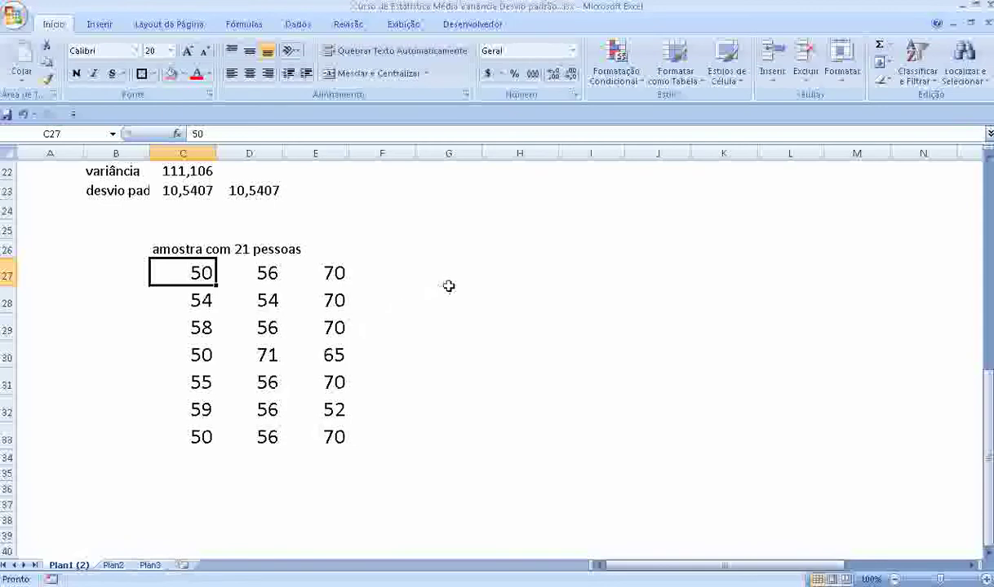
left_click(499, 256)
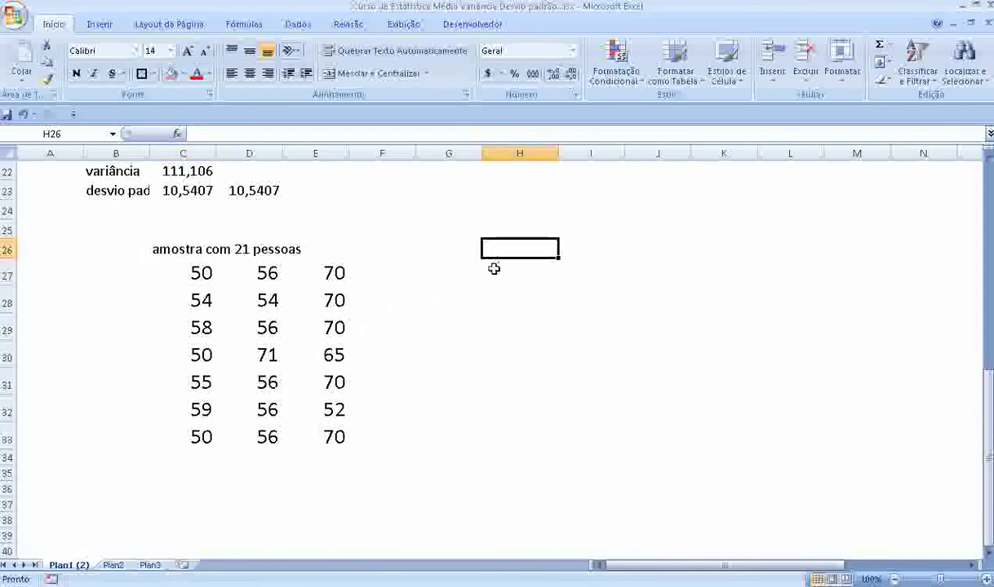
left_click(502, 274)
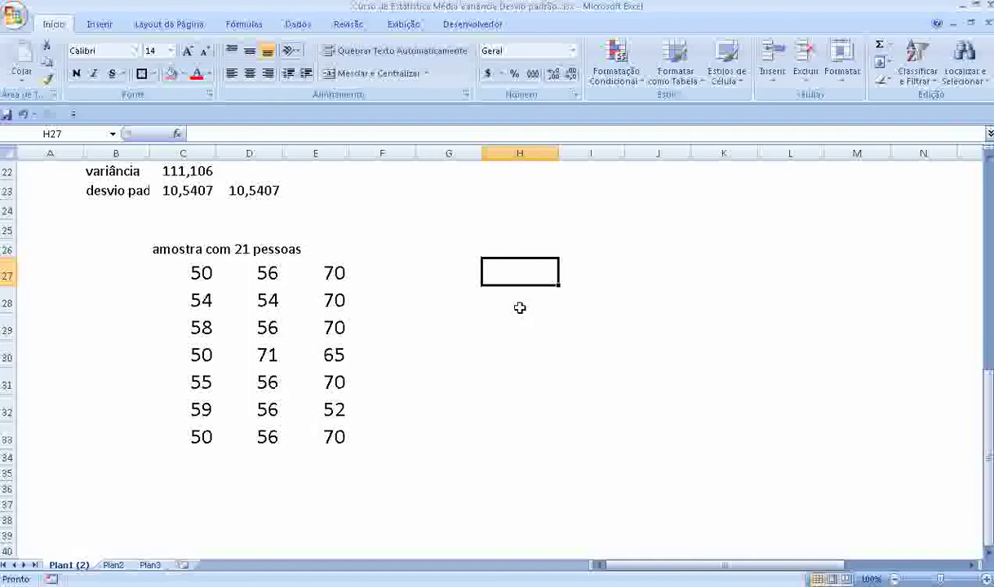
type("=d")
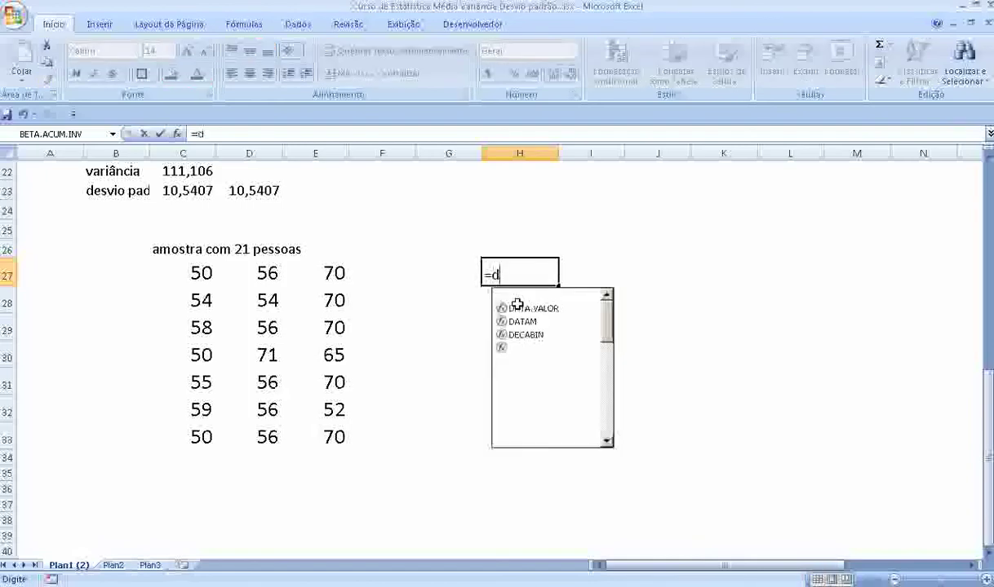
type("es")
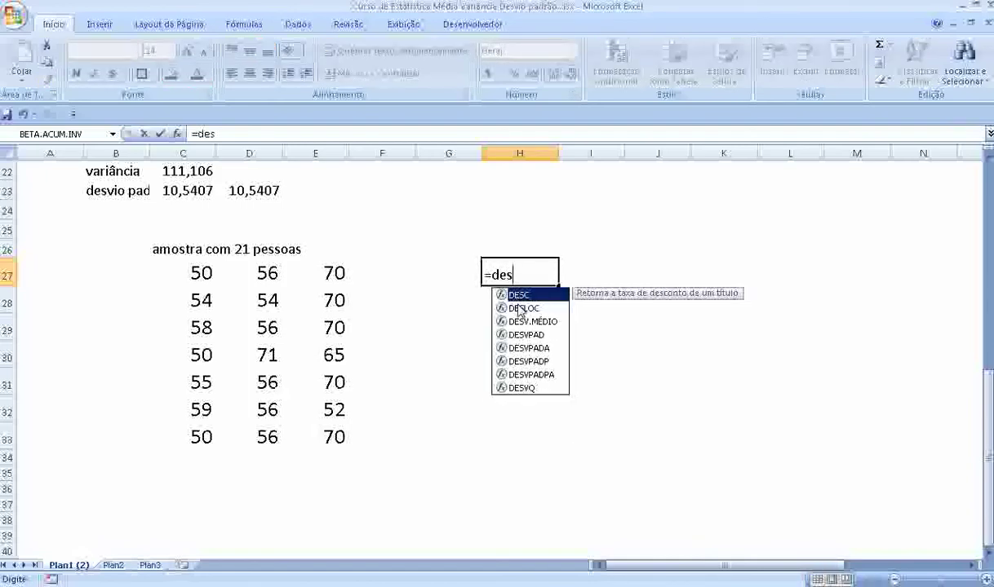
double_click(538, 335)
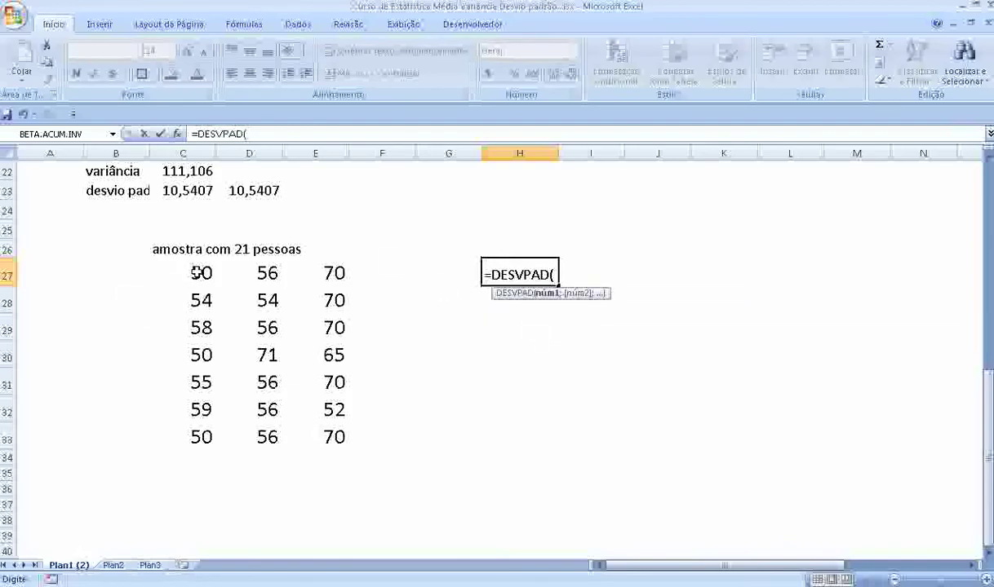
mouse_move(200, 272)
left_mouse_down()
mouse_move(326, 454)
mouse_move(326, 440)
left_mouse_up()
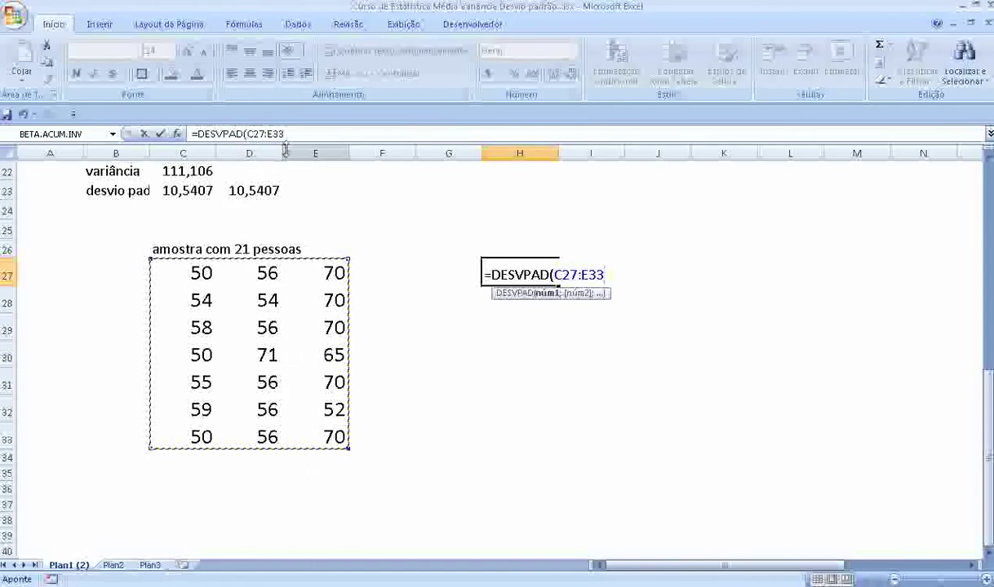
type(")")
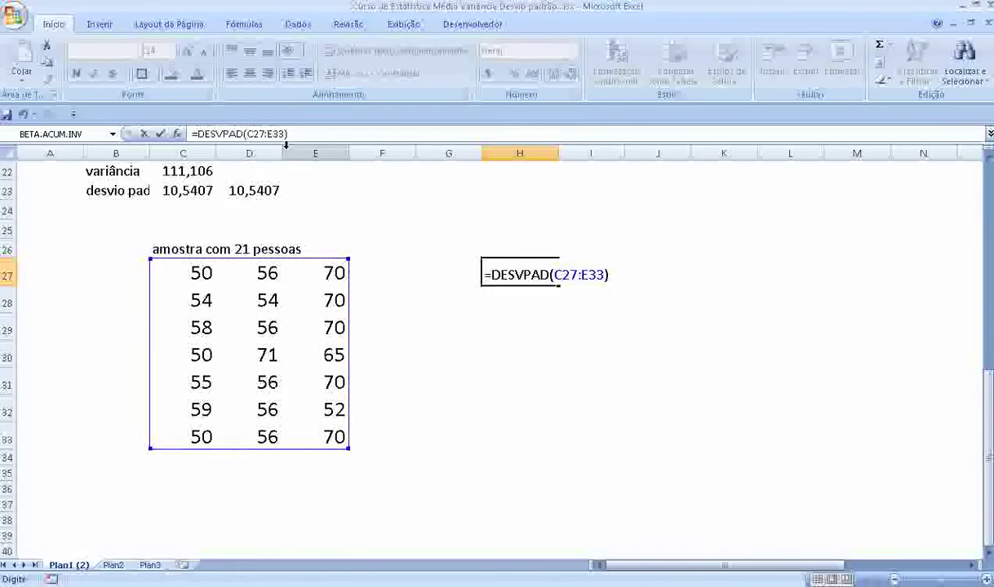
key("Return")
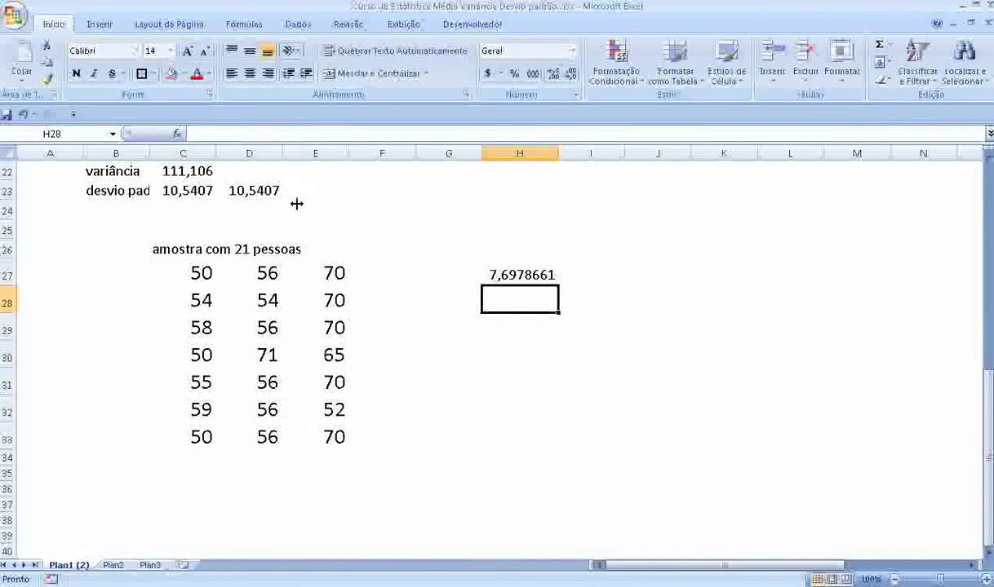
scroll(296, 204, "up", 1)
left_click(505, 332)
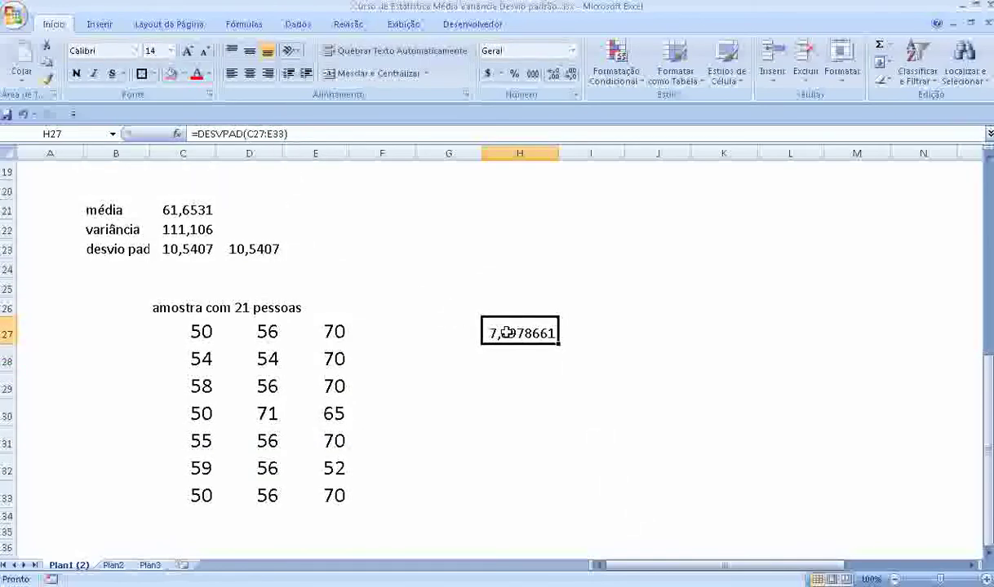
left_click(187, 247)
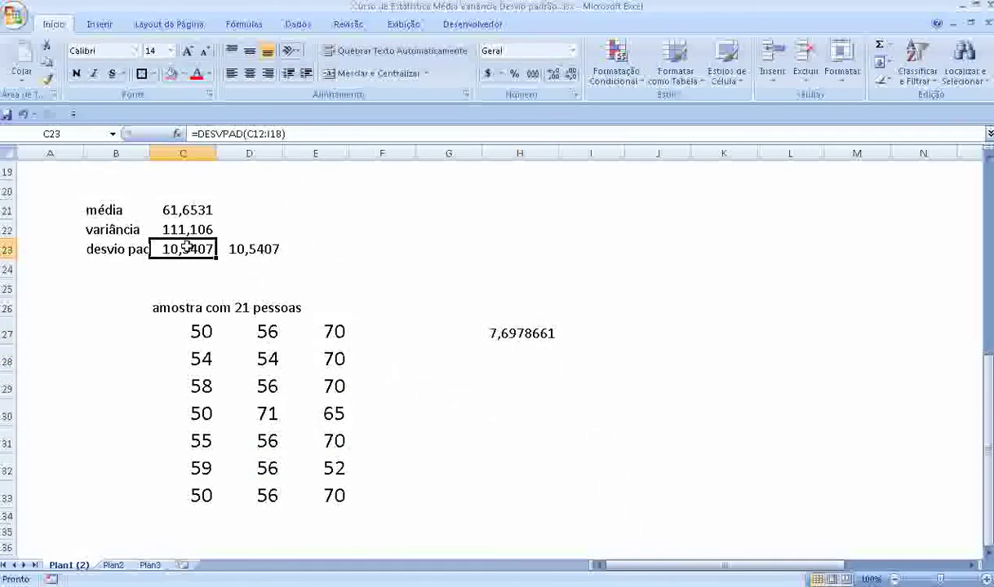
left_click(508, 338)
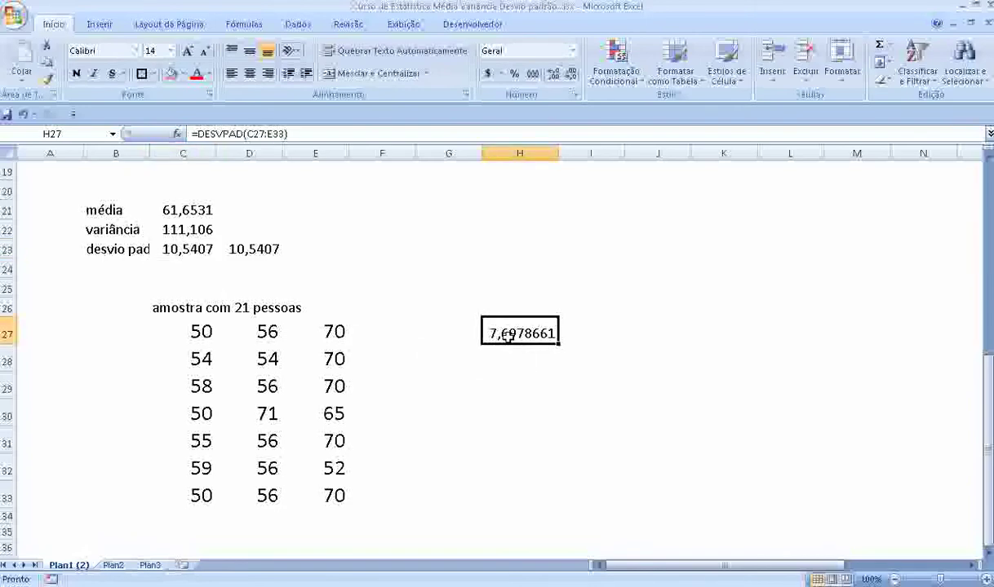
left_click_drag(202, 329, 292, 496)
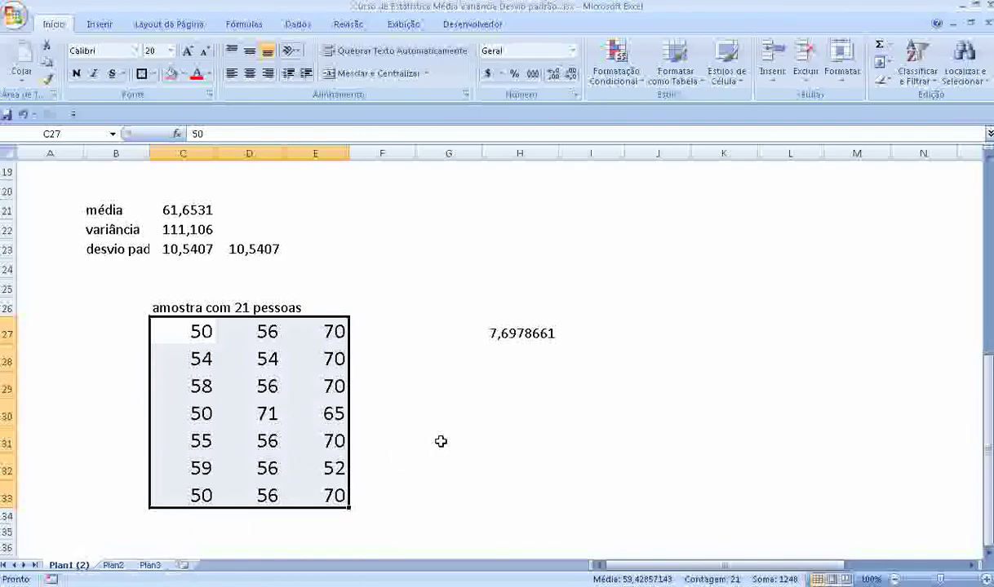
- Copy the weights in C12:G18 and paste them at J27 as the 35-person block
scroll(240, 350, "up", 3)
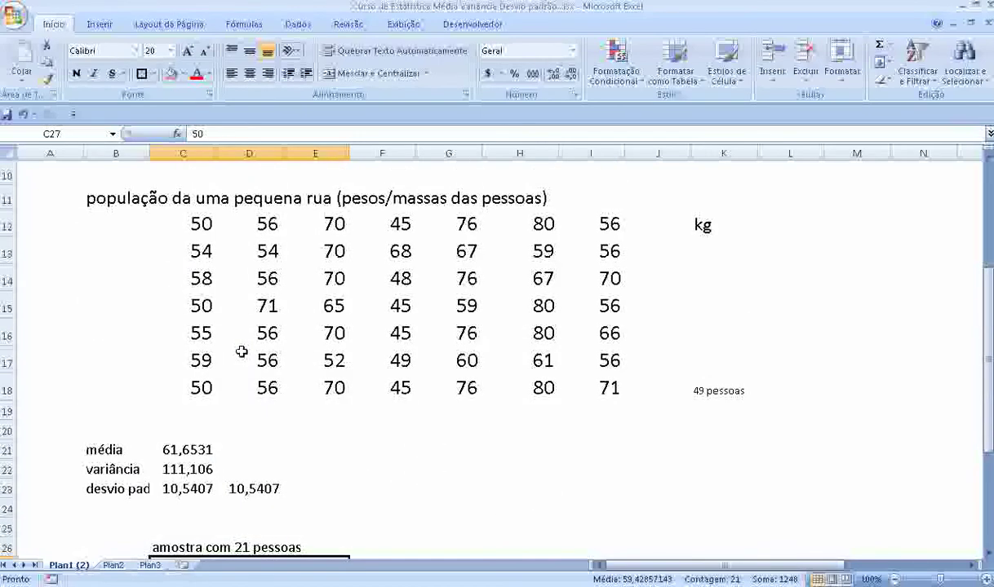
mouse_move(211, 222)
left_mouse_down()
mouse_move(426, 252)
mouse_move(464, 383)
left_mouse_up()
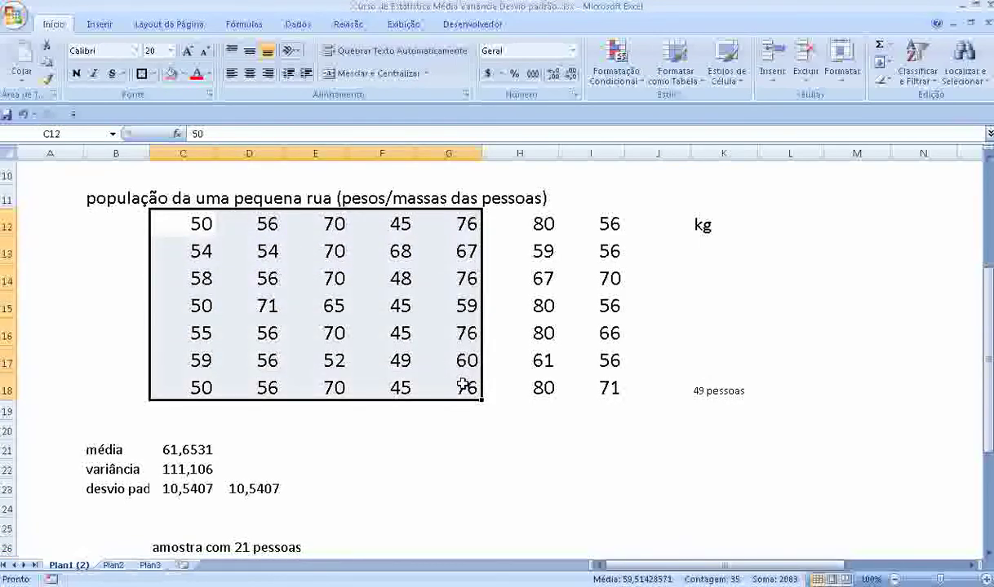
key("ctrl+c")
scroll(515, 444, "down", 4)
scroll(505, 433, "down", 1)
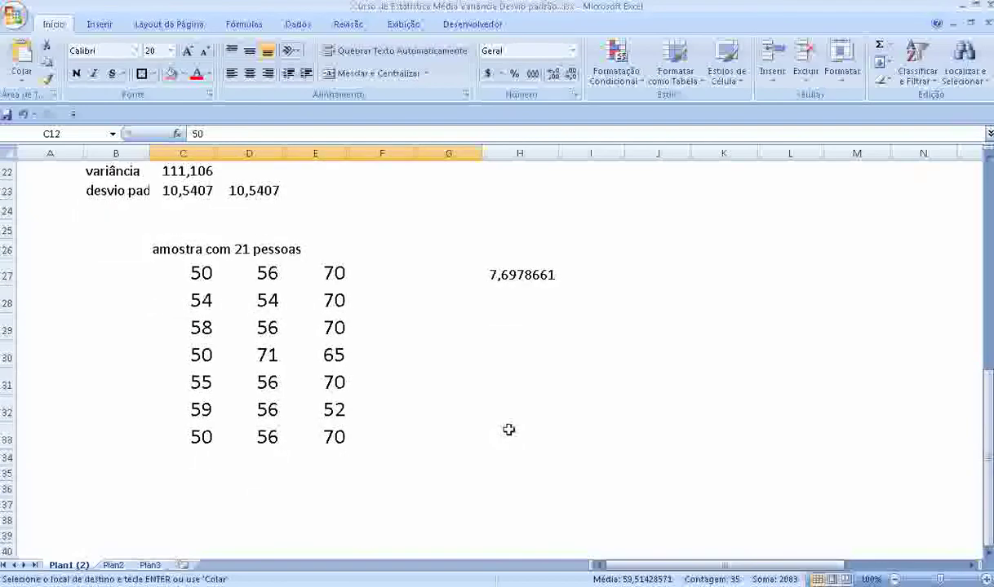
left_click(599, 272)
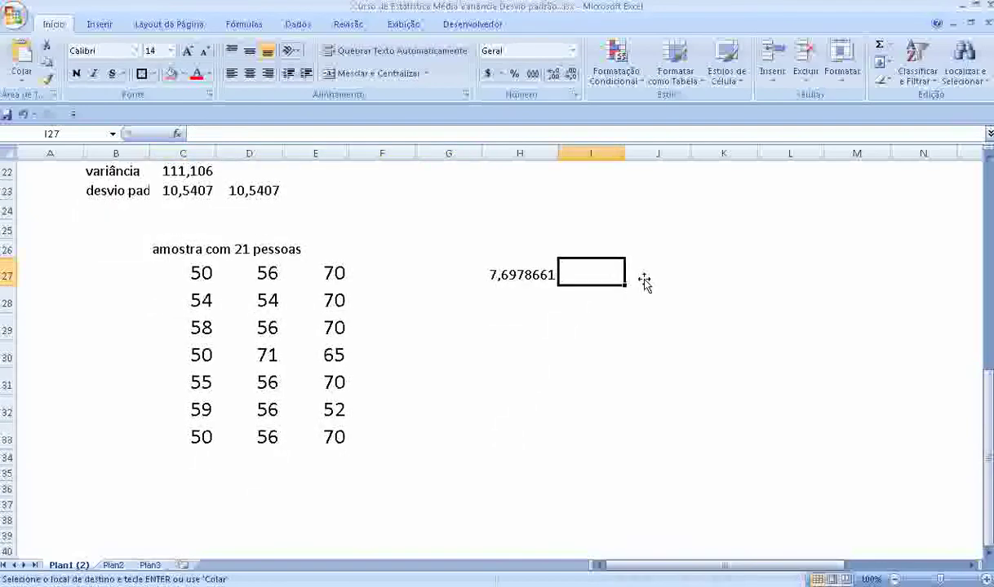
left_click(645, 280)
key("ctrl+v")
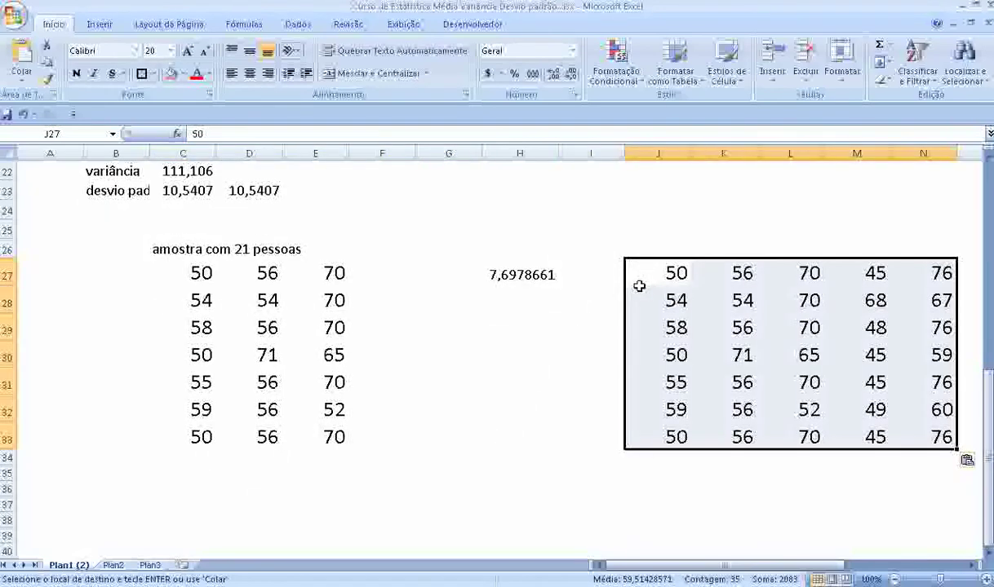
left_click(645, 486)
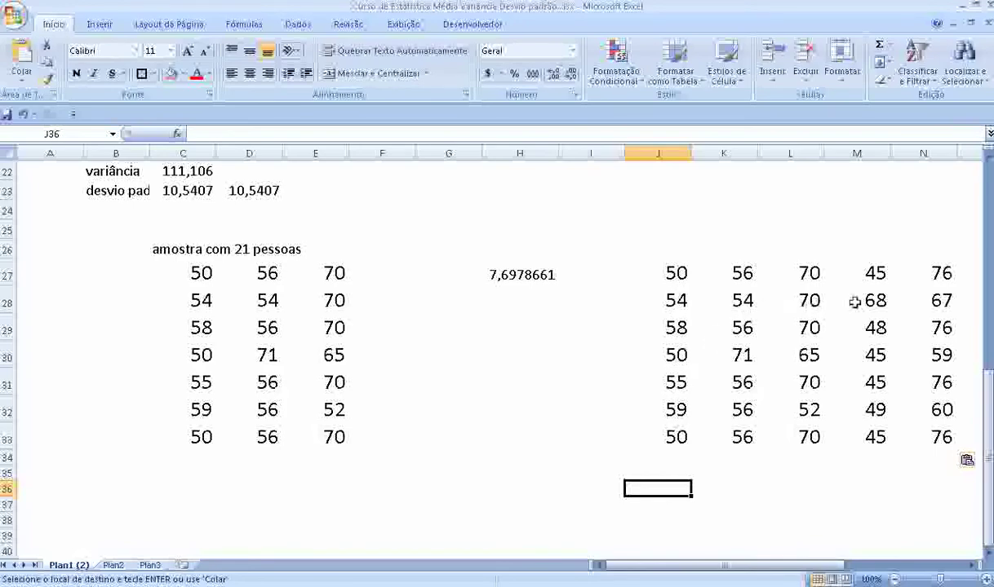
- Type the heading 'amostra com 35 pessoas' into J26
left_click(691, 242)
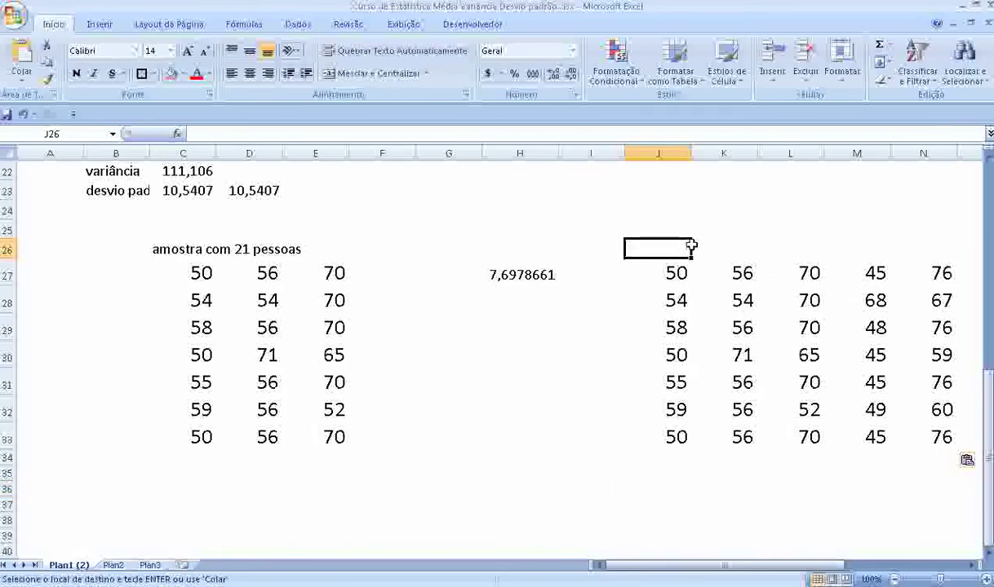
type("amostra")
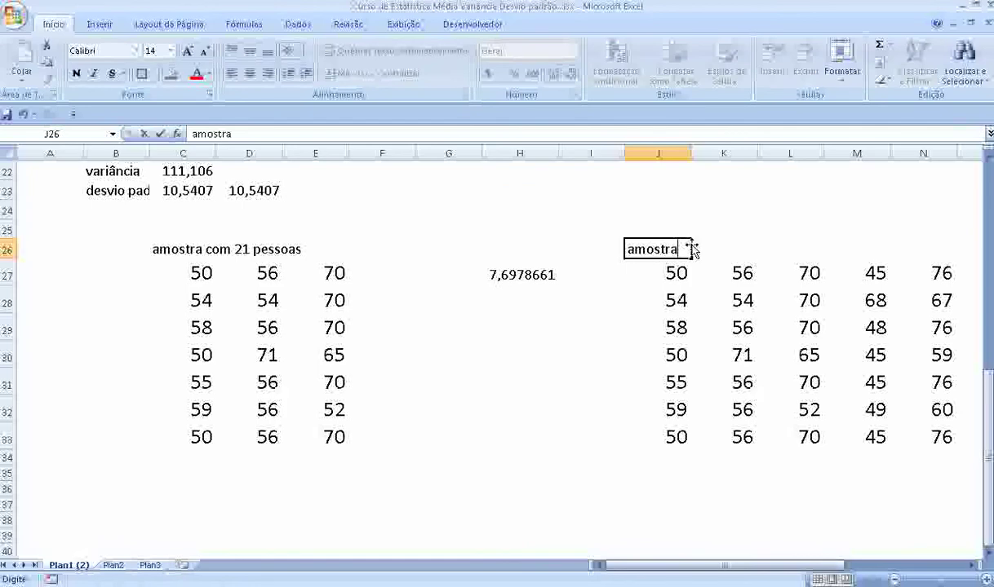
type(" com 35 ")
type("pessoas")
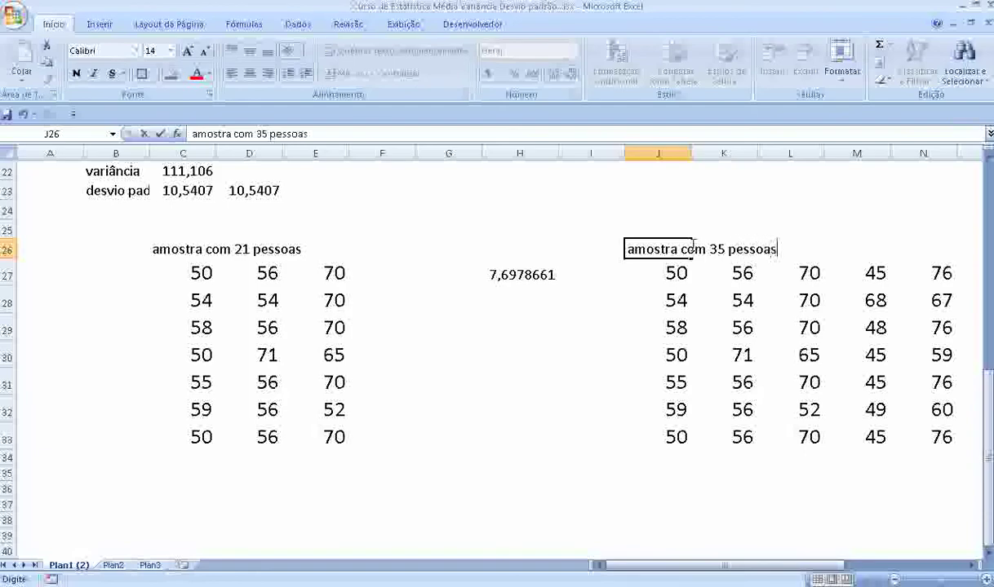
key("Return")
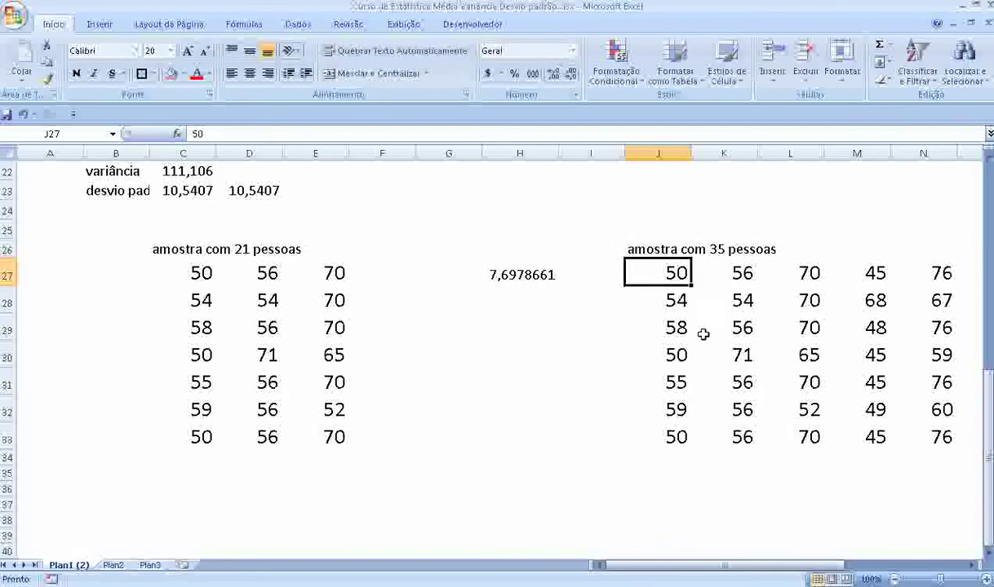
- Enter =DESVPAD(J27:N33) in J36, giving 10,12675963 for the 35-person sample
left_click(664, 486)
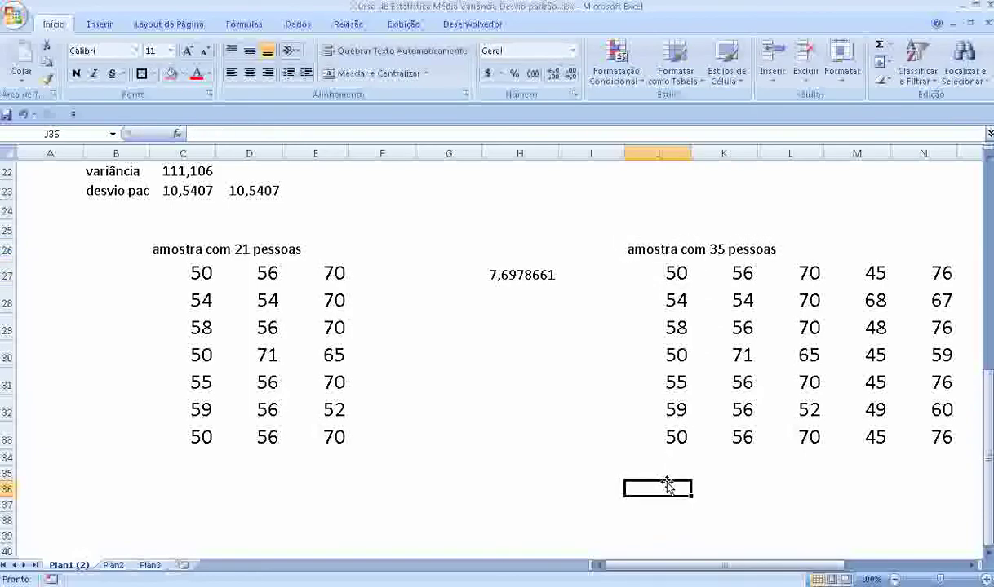
type("=desv")
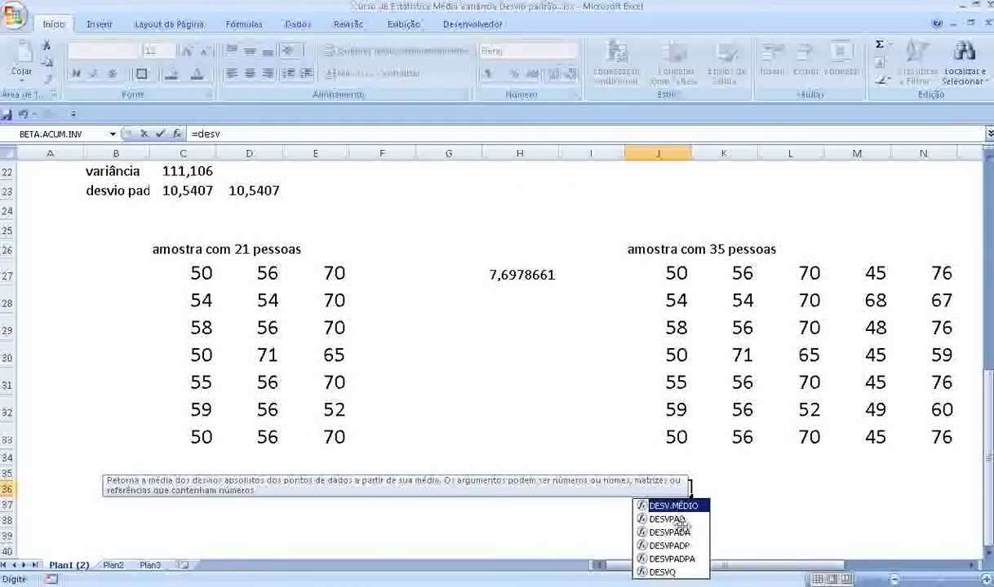
key("Down")
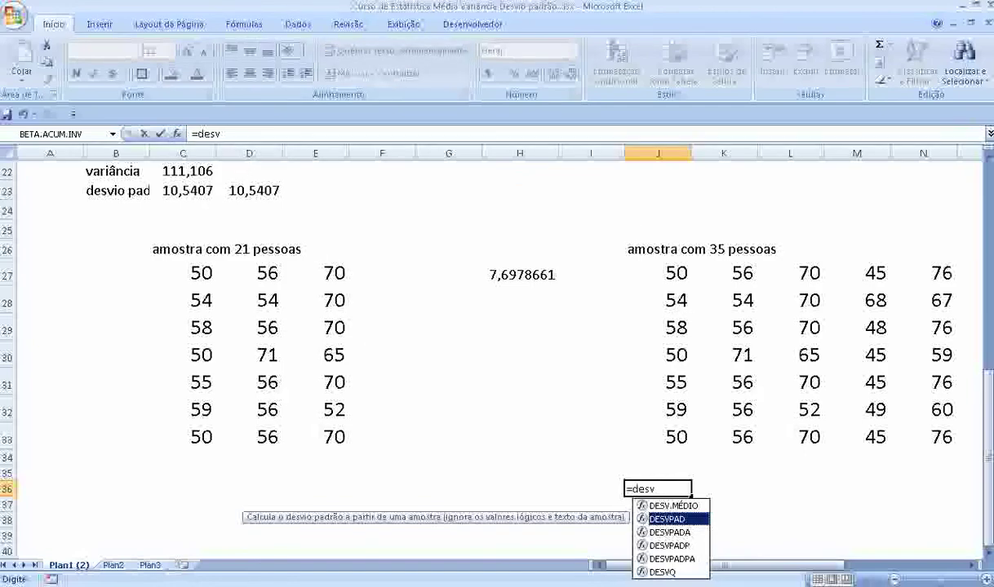
double_click(705, 520)
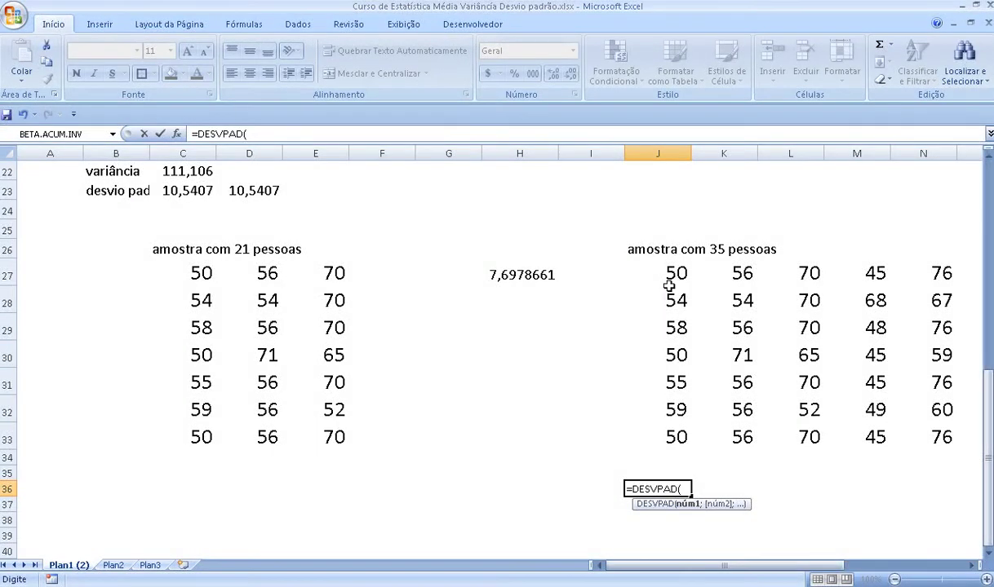
mouse_move(674, 277)
left_mouse_down()
mouse_move(832, 431)
mouse_move(916, 439)
left_mouse_up()
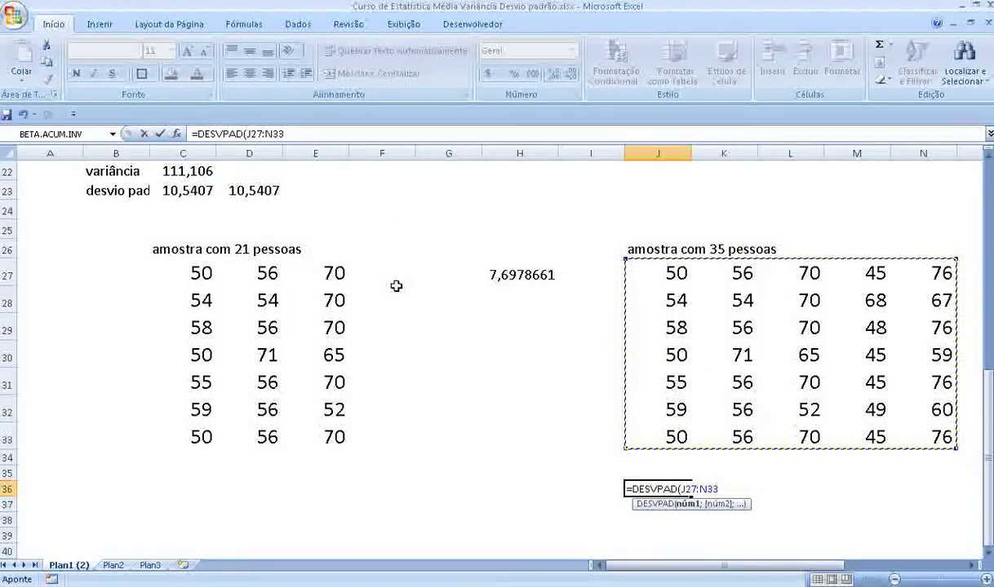
type(")")
key("Return")
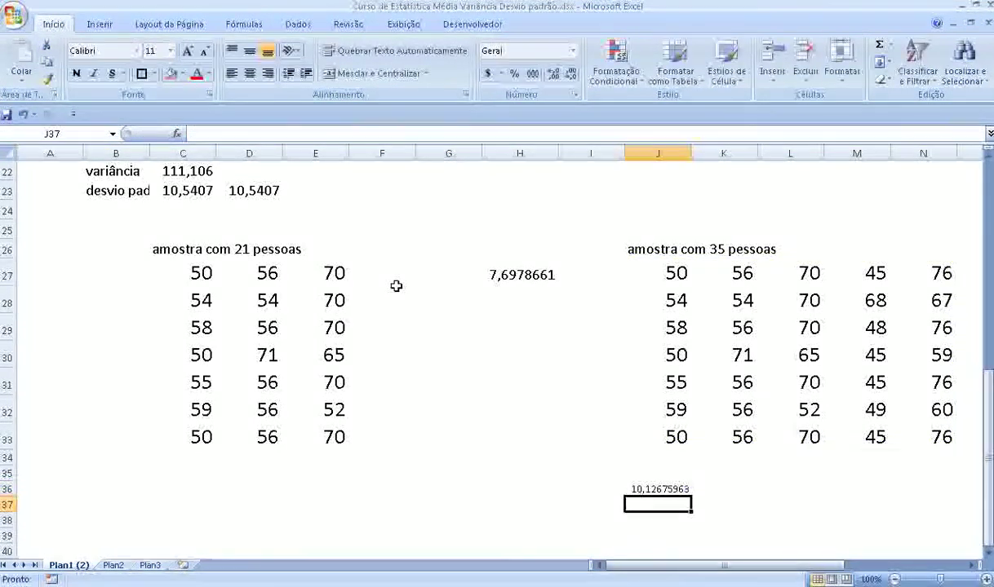
- Enlarge J36's result to 14-point font so it displays 10,1268
left_click(658, 488)
left_click(189, 52)
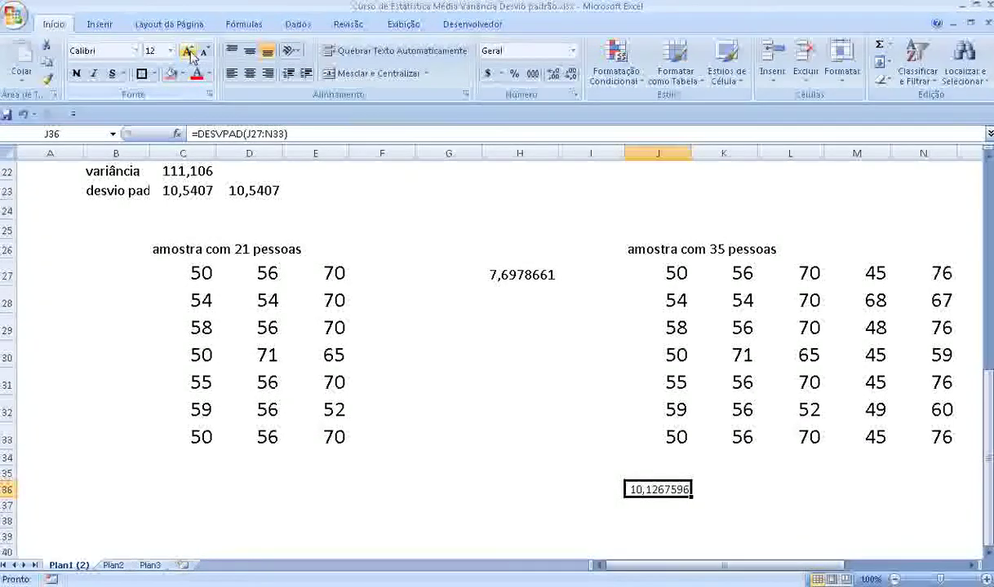
left_click(189, 51)
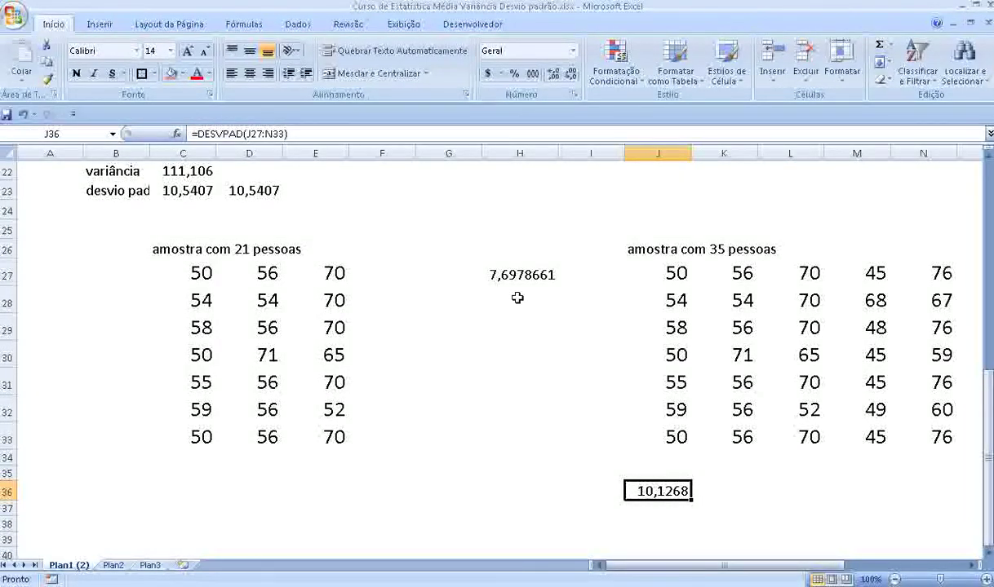
left_click(507, 276)
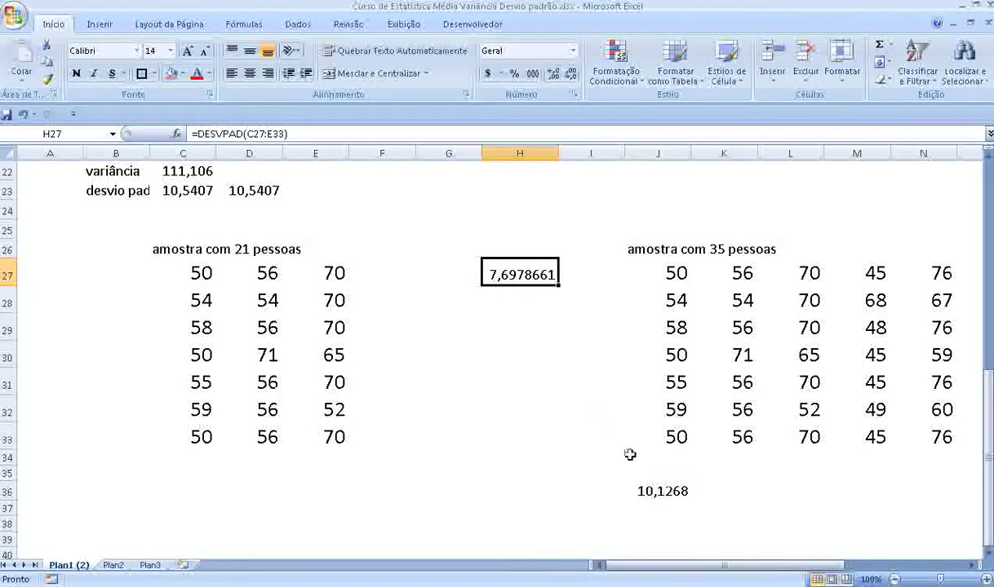
left_click(653, 490)
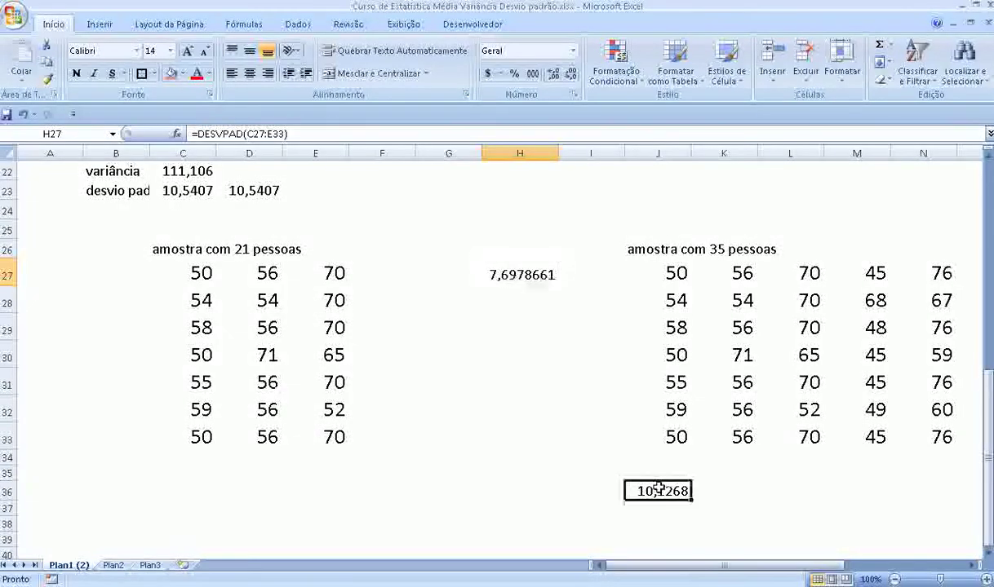
left_click(204, 250)
left_click(656, 255)
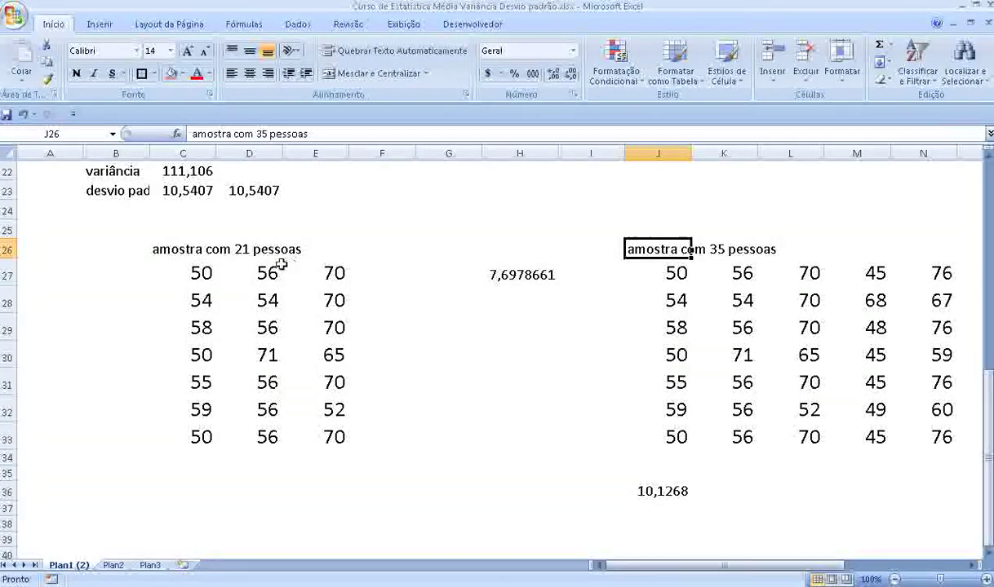
left_click(651, 491)
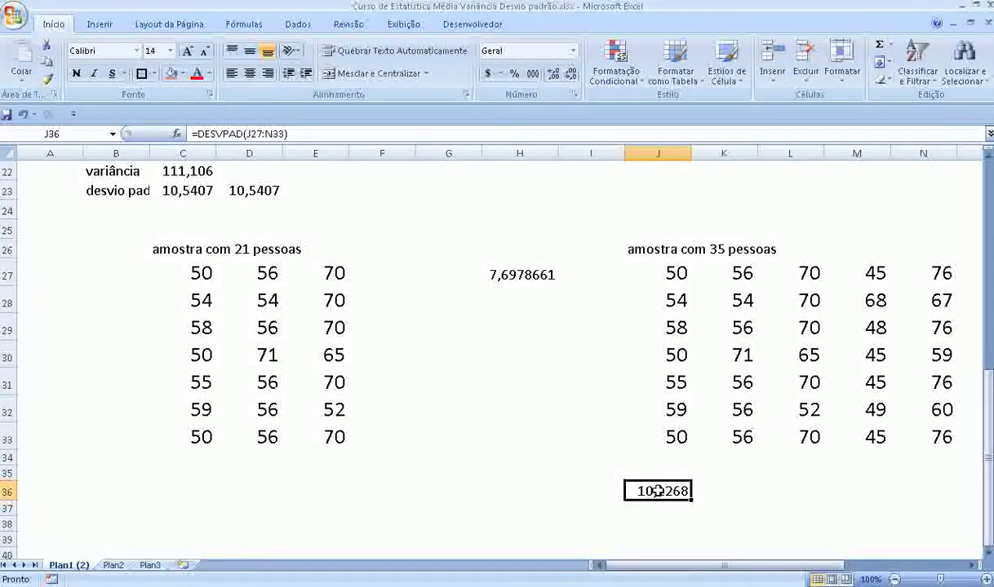
left_click(164, 189)
left_click(184, 246)
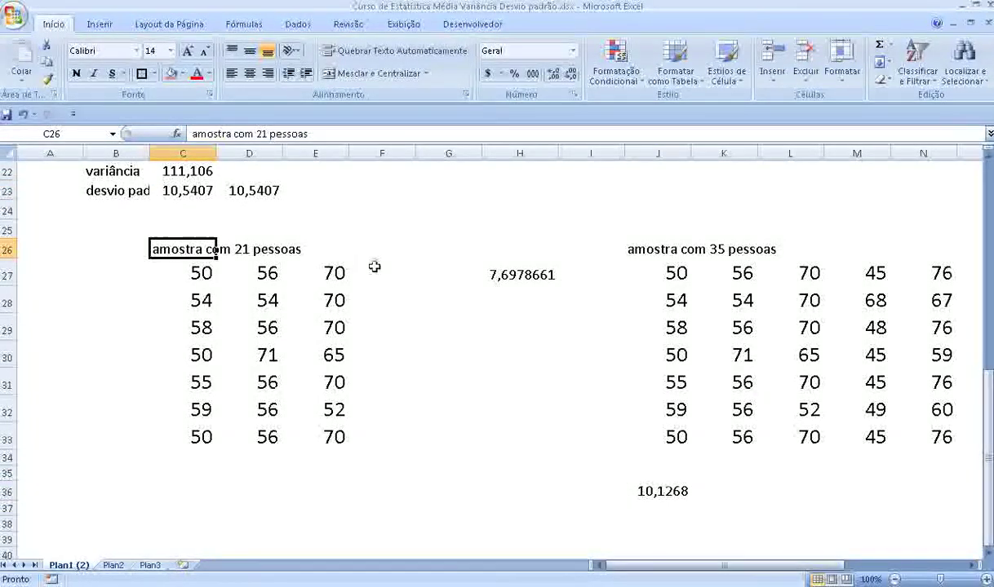
left_click(488, 277)
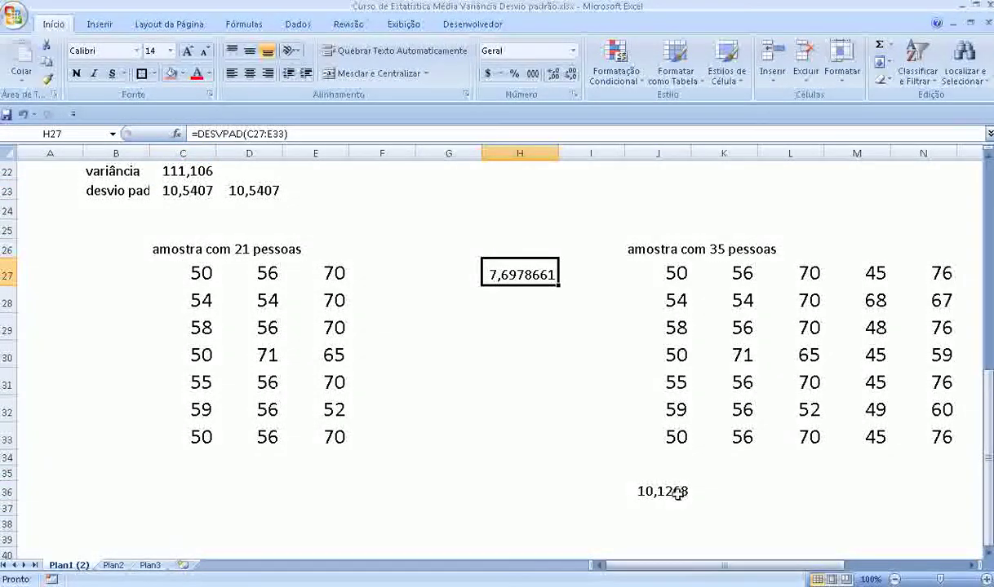
left_click(643, 491)
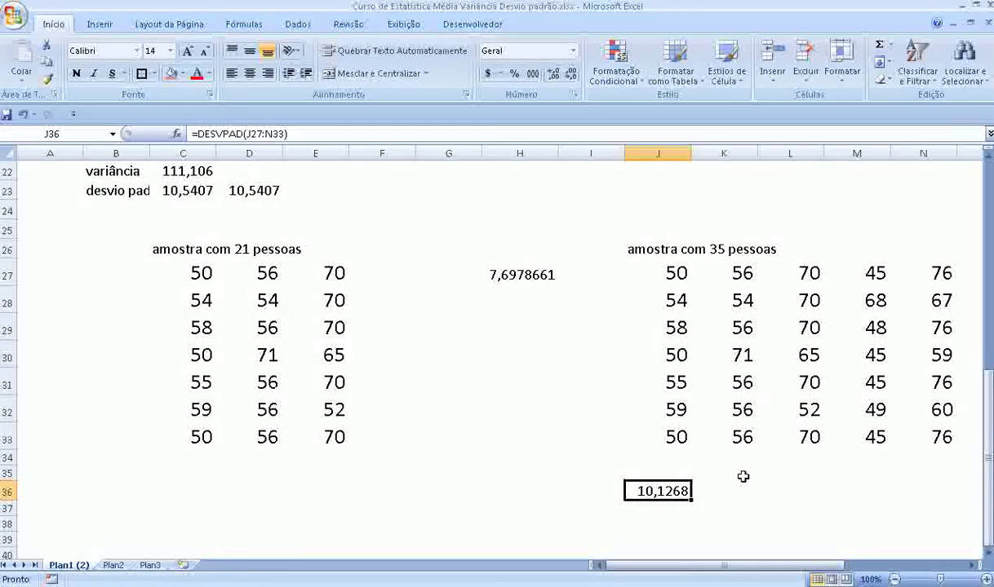
- Scroll up to show the definitions table and sample explanation at the top
scroll(742, 477, "up", 1)
scroll(742, 477, "up", 5)
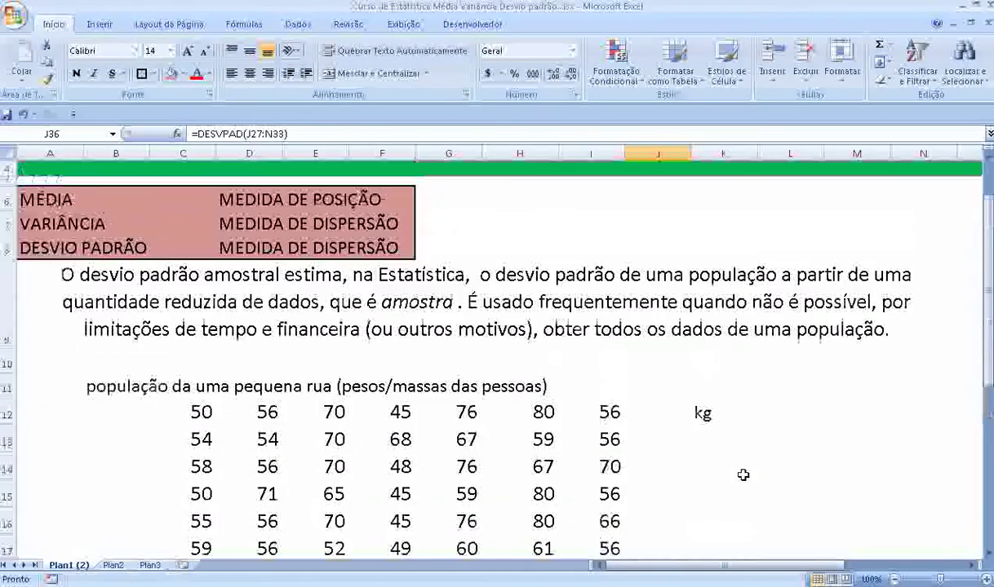